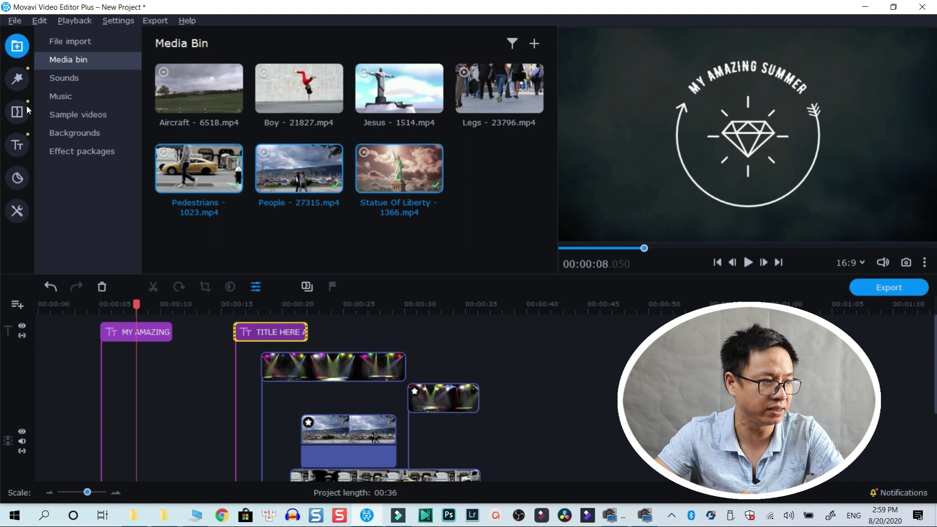
# Browse Movavi's Filters, Transitions, Titles, Stickers and More Tools libraries
pyautogui.click(17, 79)
pyautogui.click(18, 49)
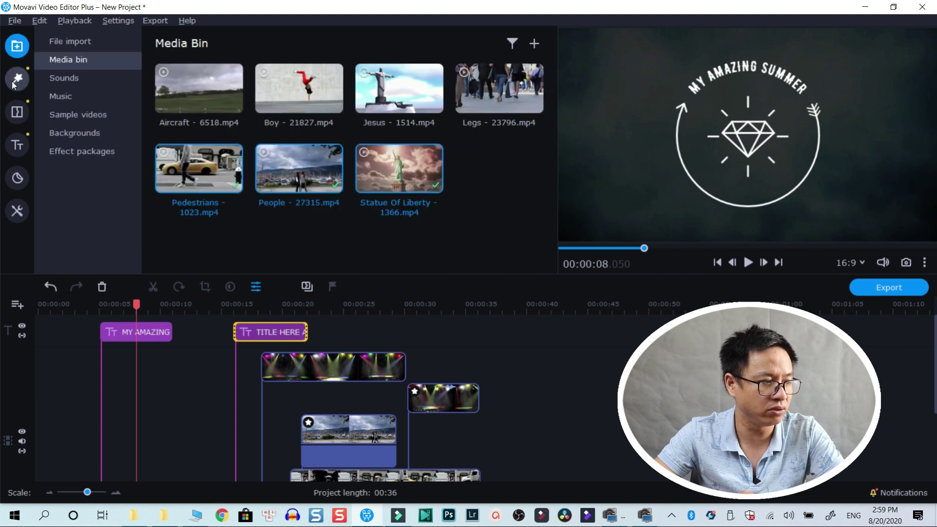
pyautogui.click(17, 79)
pyautogui.click(14, 115)
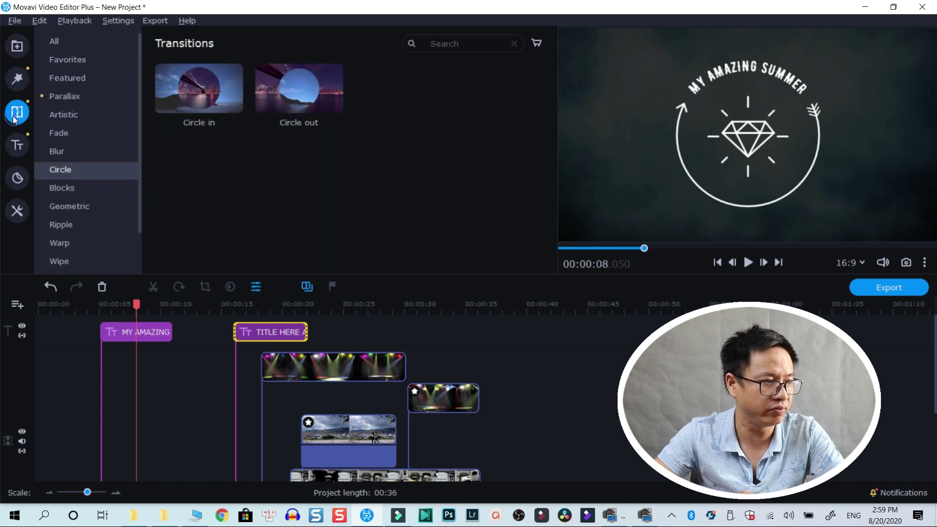
pyautogui.click(17, 145)
pyautogui.click(18, 179)
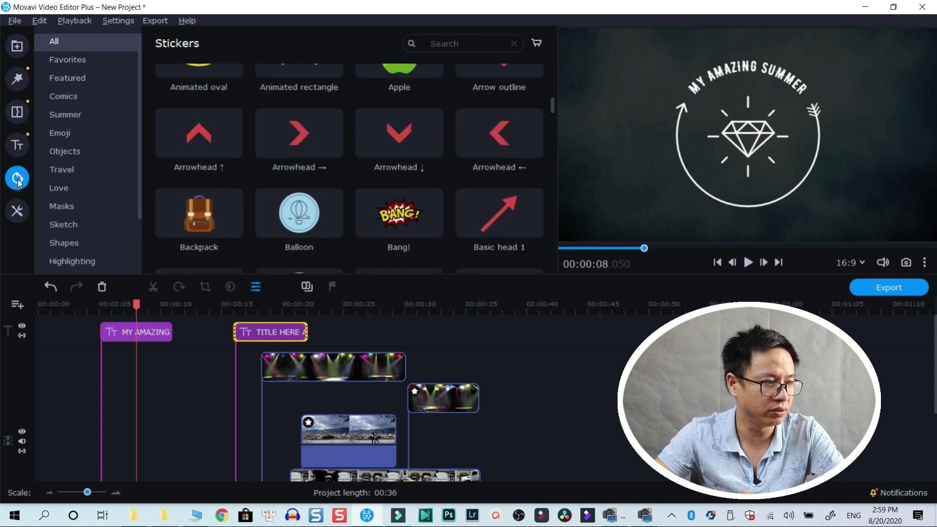
pyautogui.click(17, 210)
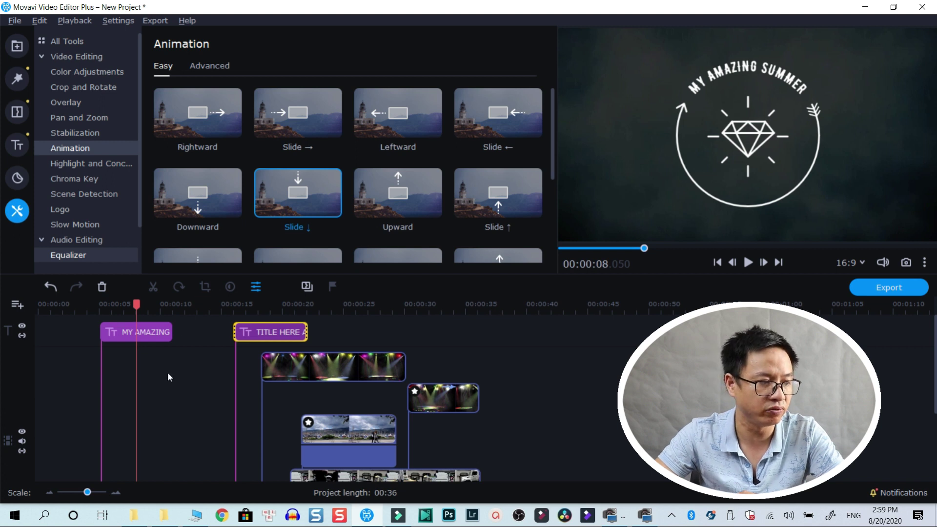
# Jump playback to the TITLE HERE section, select the stage-lights clip, then move to Filmora9
pyautogui.click(272, 332)
pyautogui.click(289, 371)
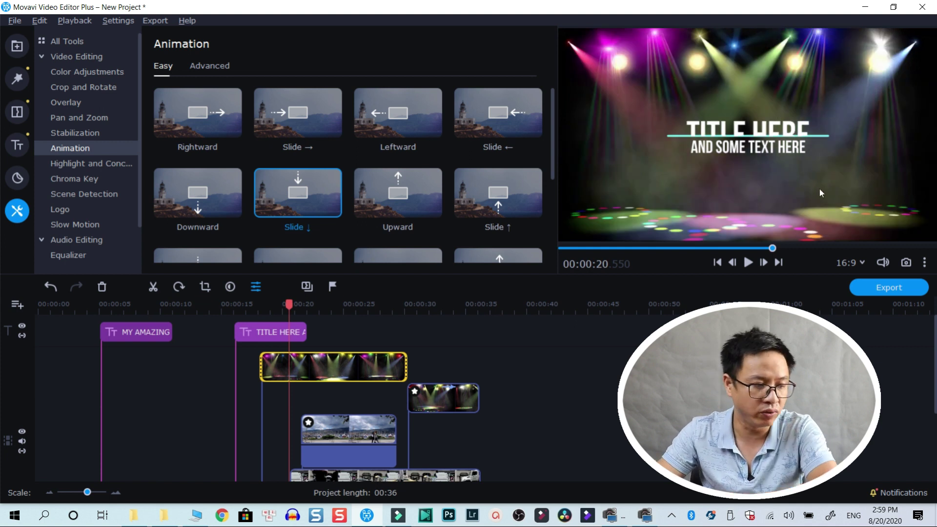
pyautogui.click(398, 516)
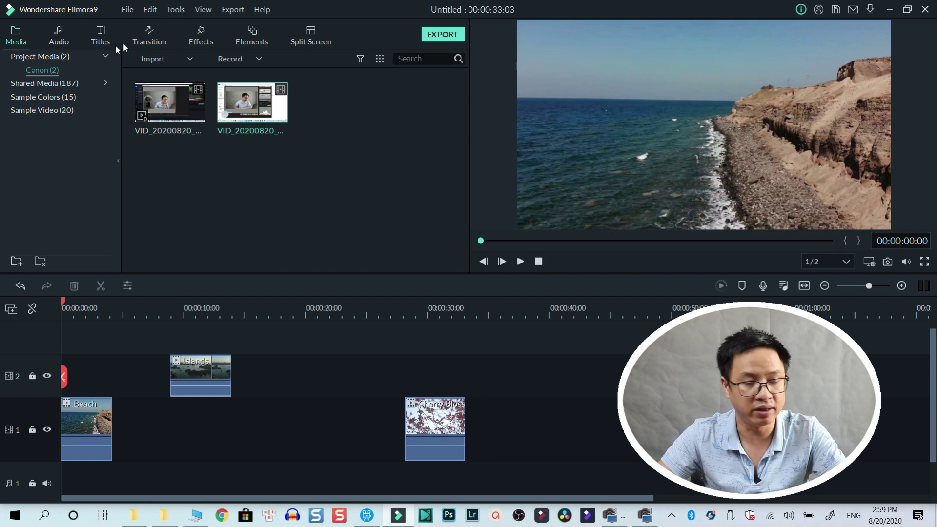
# Run through Filmora9's Audio, Titles, Transition, Effects, Elements and Split Screen libraries
pyautogui.click(52, 39)
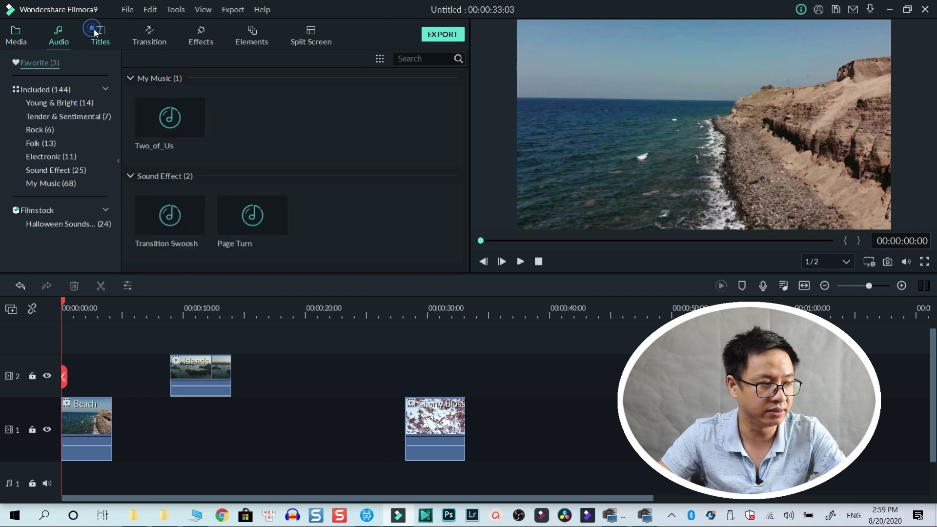
pyautogui.click(100, 37)
pyautogui.click(148, 37)
pyautogui.click(209, 36)
pyautogui.click(252, 37)
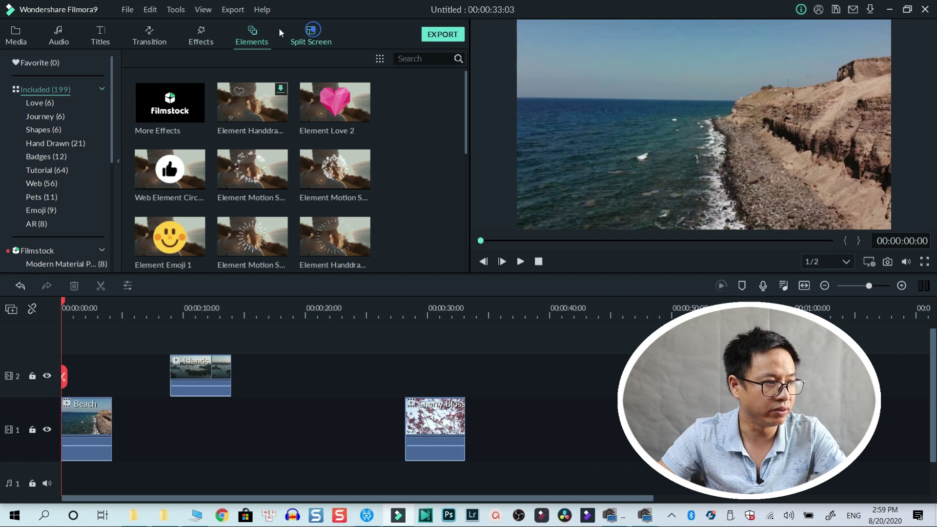
pyautogui.click(311, 36)
# Revisit each library again, finishing by scrolling the 30 split-screen layouts
pyautogui.click(56, 39)
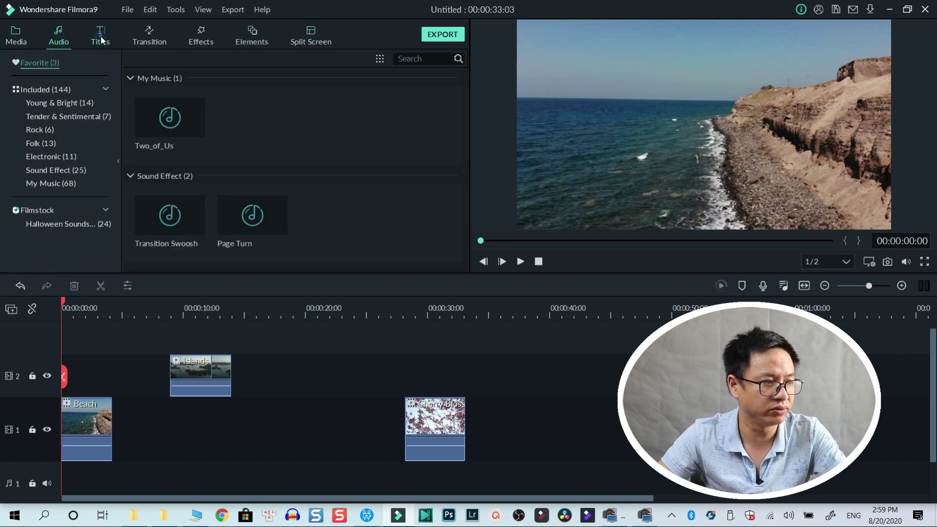
pyautogui.click(100, 38)
pyautogui.click(159, 37)
pyautogui.click(208, 39)
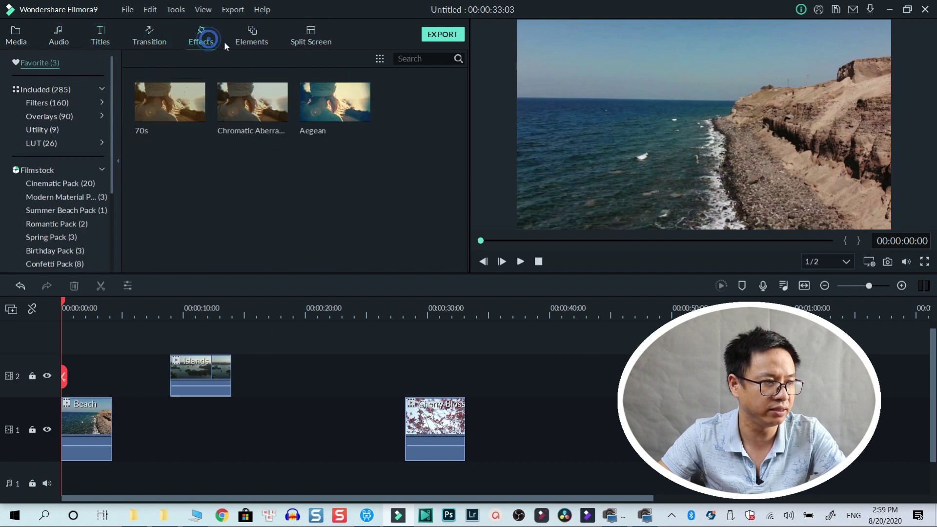
pyautogui.click(251, 42)
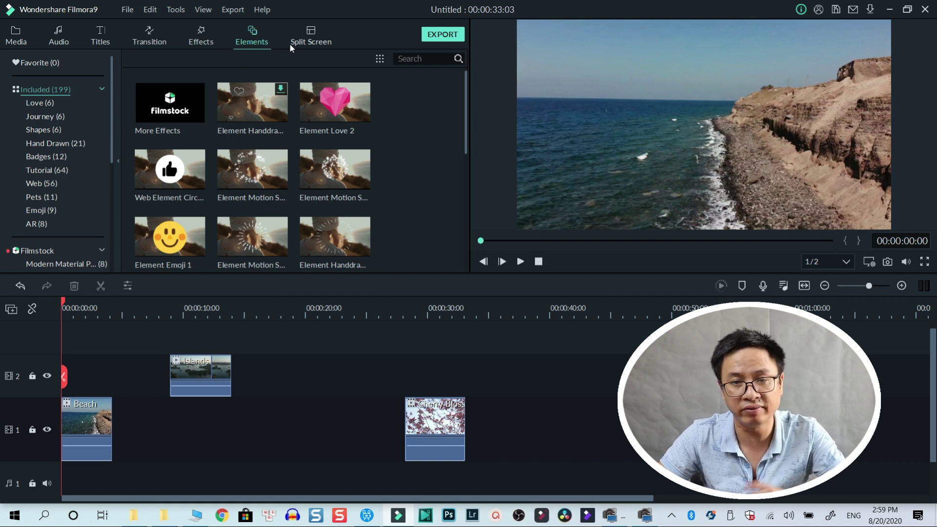
pyautogui.click(313, 42)
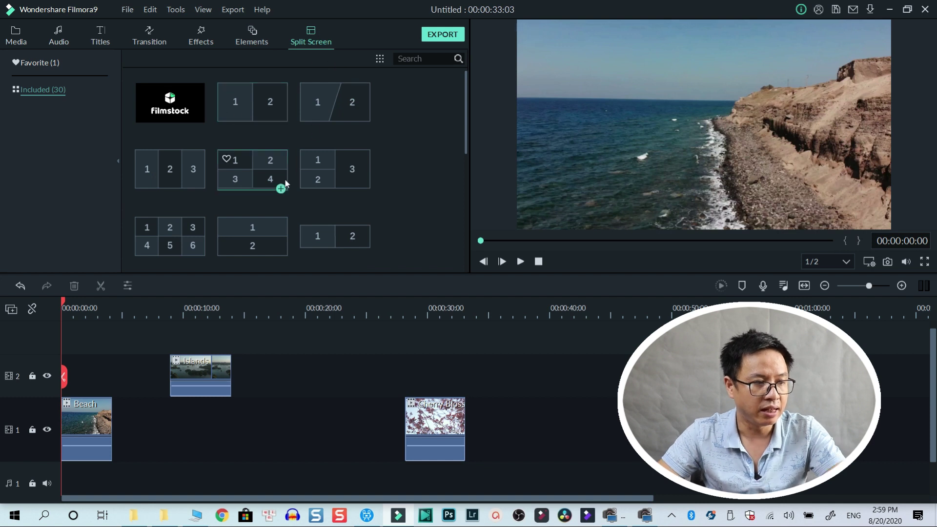
pyautogui.scroll(-2, 213, 351)
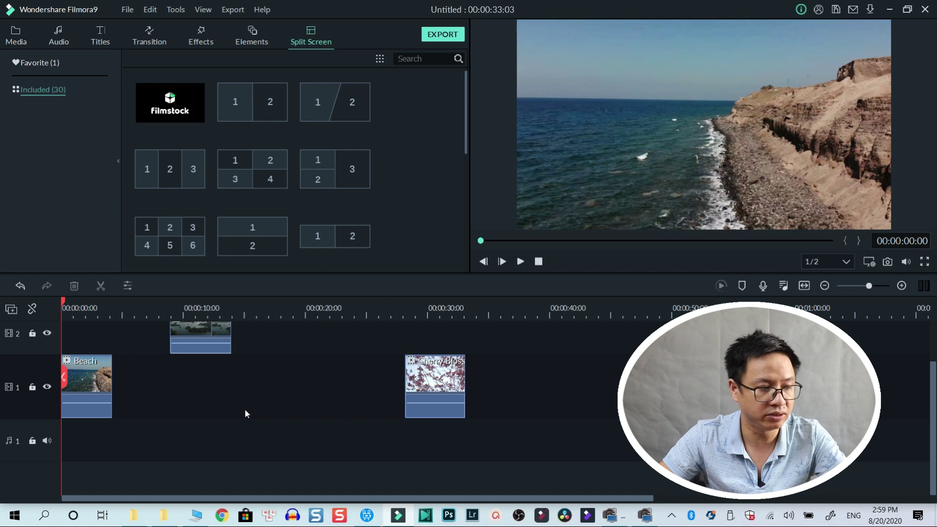
# Drag the track-2 island clip left to start at Beach's end, then check the track options
pyautogui.click(196, 328)
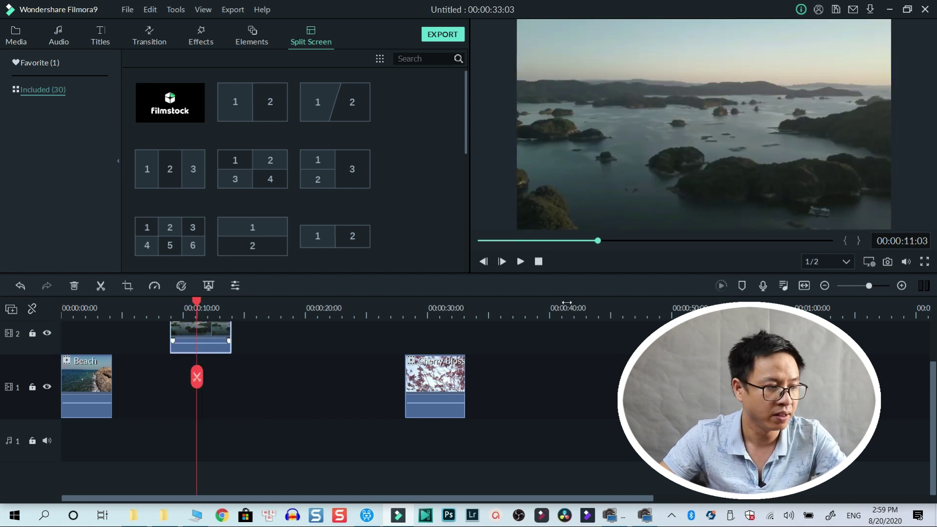
pyautogui.moveTo(204, 337); pyautogui.dragTo(144, 341)
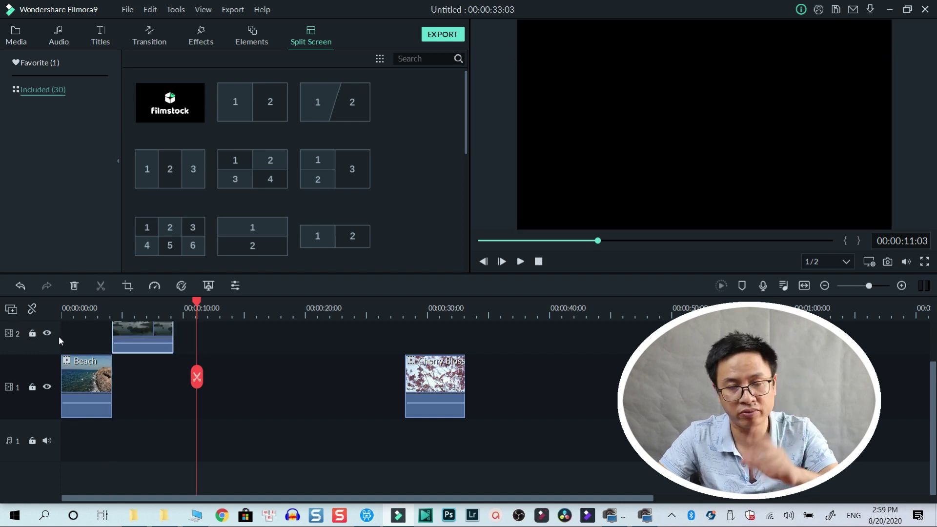
pyautogui.click(10, 310)
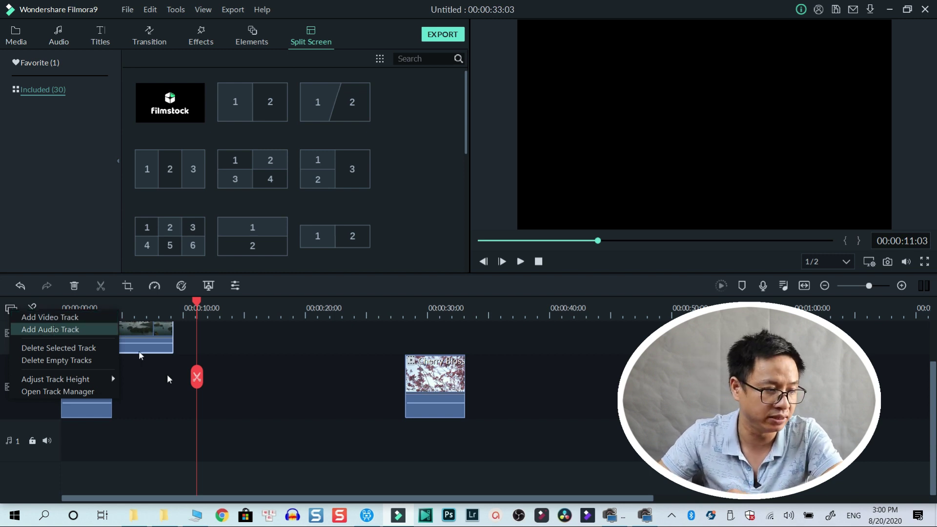
pyautogui.click(241, 420)
# Back in Movavi, add a new video track to the timeline
pyautogui.click(367, 515)
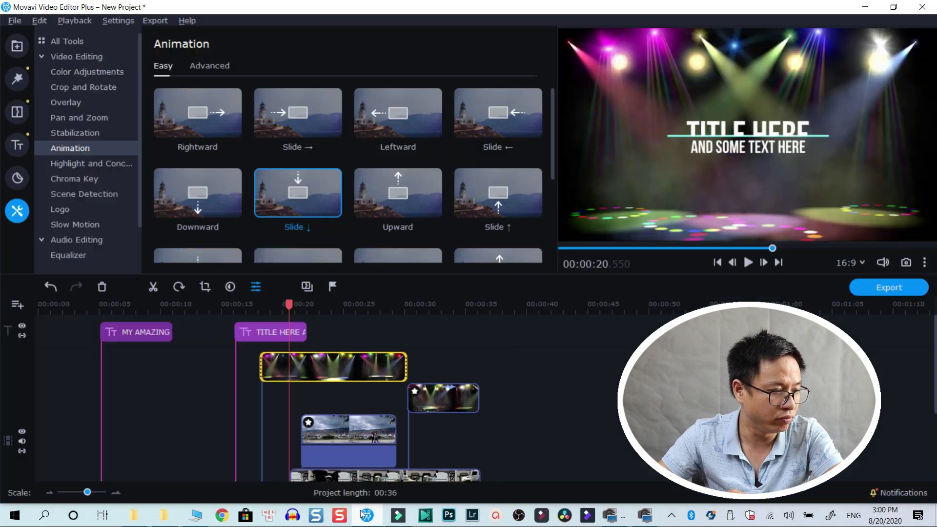
pyautogui.click(17, 305)
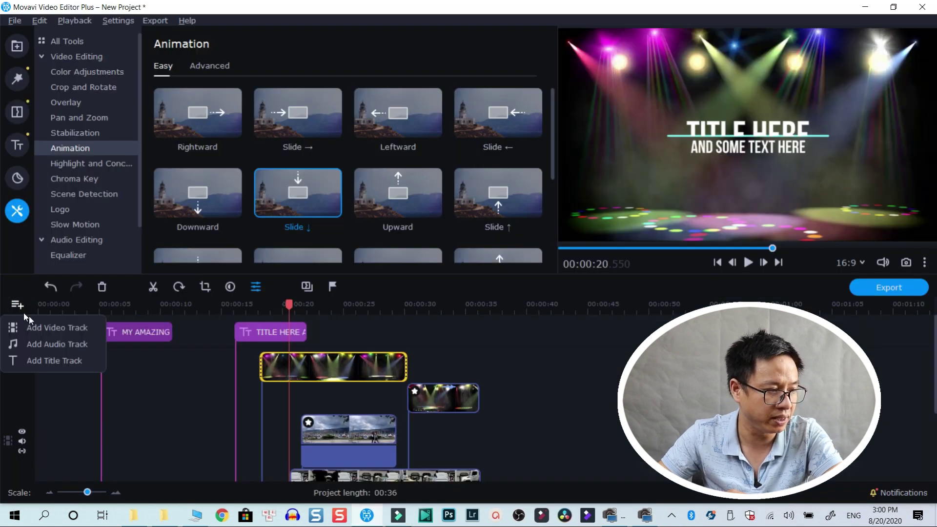
pyautogui.click(47, 327)
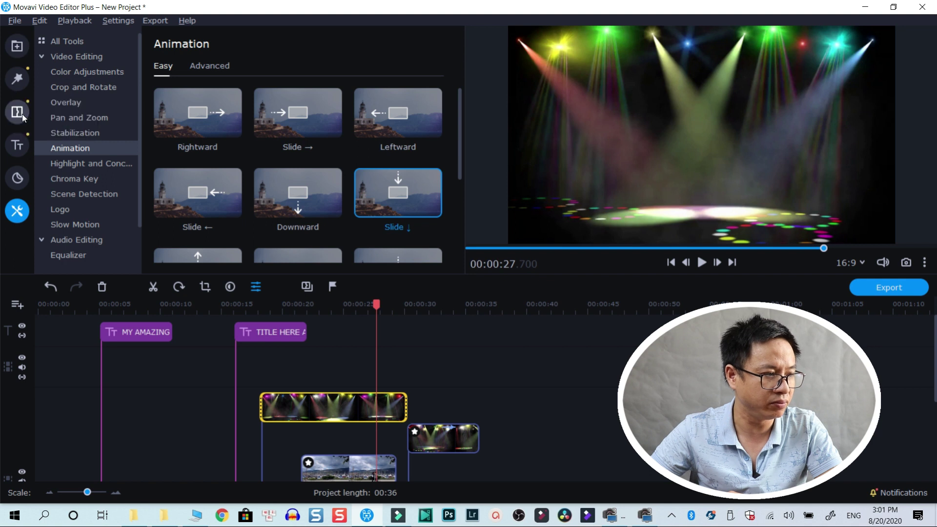
# Browse the Filters, Transitions, Titles and Stickers panels, return to the Media Bin, then go to Filmora9
pyautogui.click(22, 82)
pyautogui.click(18, 49)
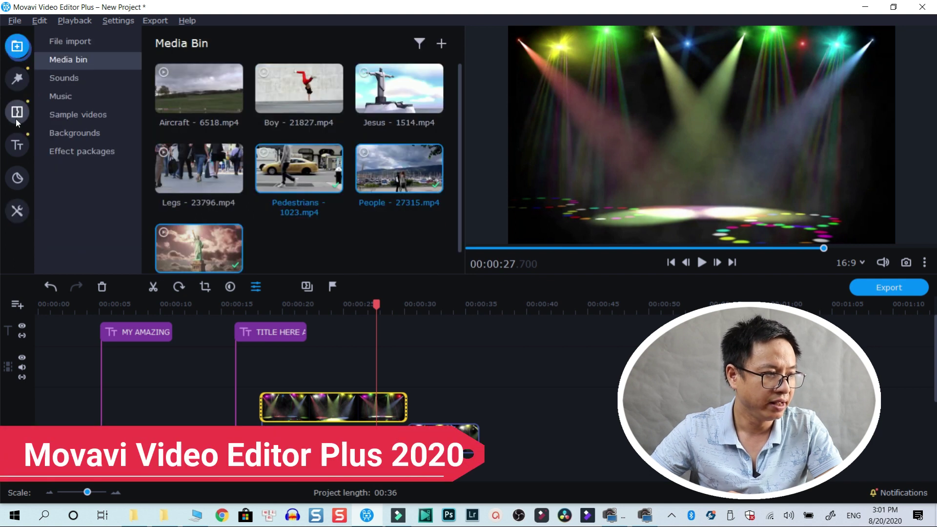
pyautogui.click(19, 112)
pyautogui.click(21, 145)
pyautogui.click(19, 177)
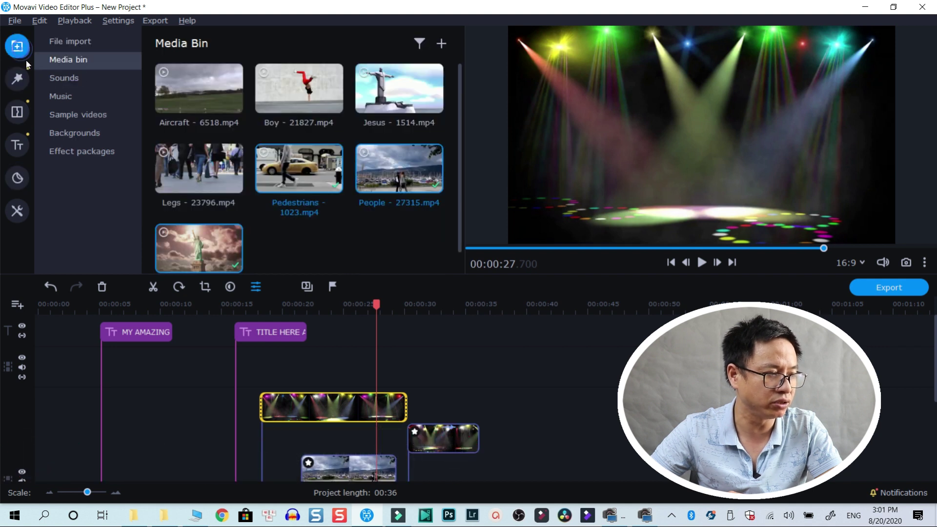
pyautogui.click(17, 47)
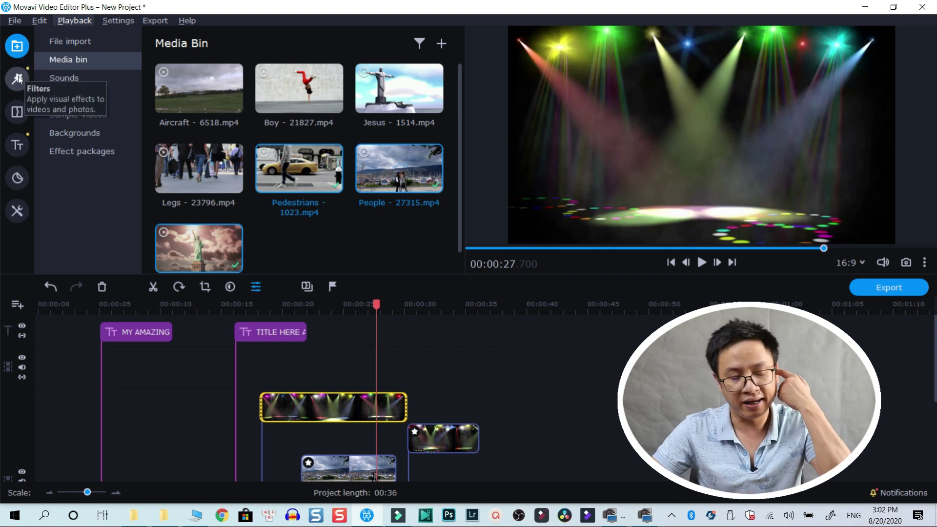
pyautogui.click(399, 518)
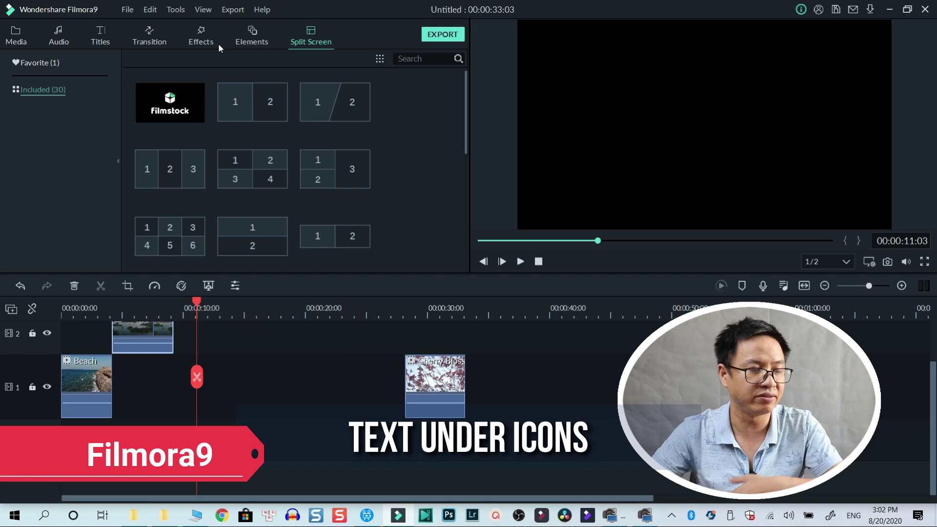
# View Filmora9's Project Media, Audio and Titles libraries in turn
pyautogui.click(28, 43)
pyautogui.click(59, 42)
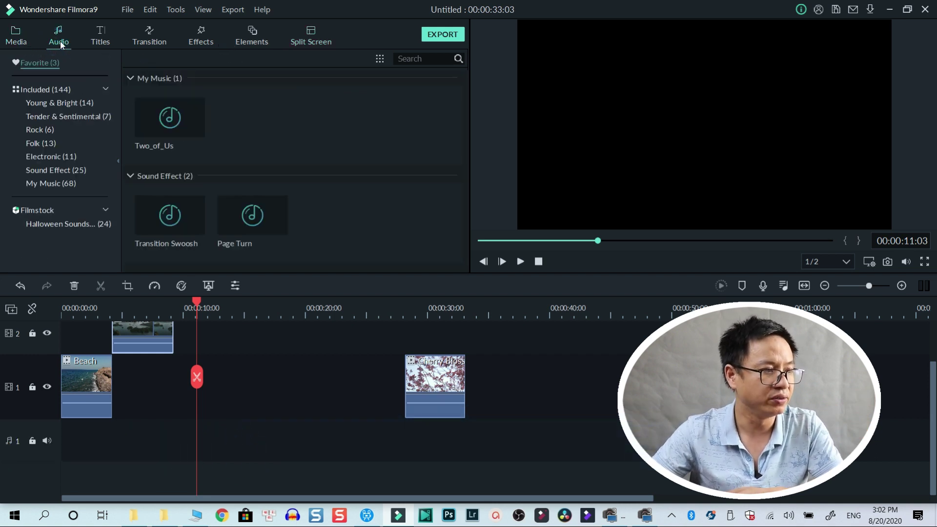
pyautogui.click(97, 39)
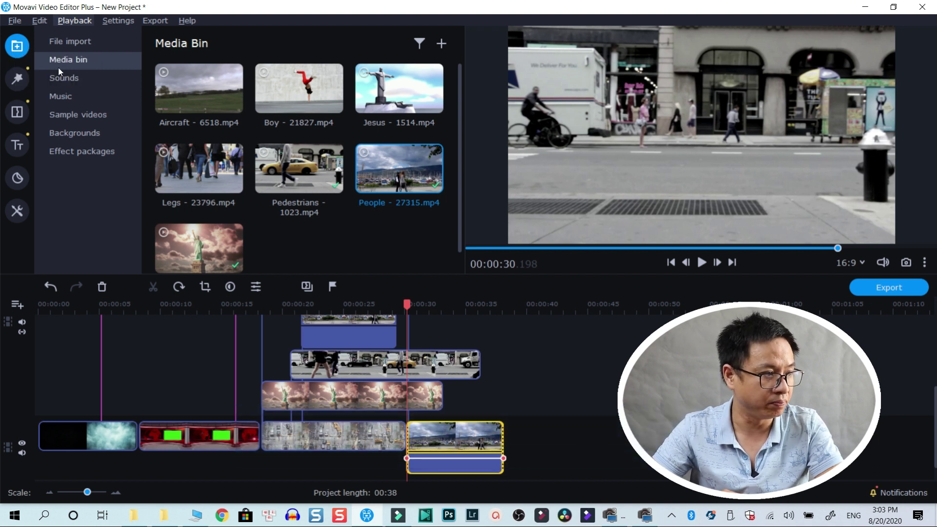
# Add the Aircraft, Boy, Jesus, People and Statue Of Liberty clips via Add Files, then view the Media Bin
pyautogui.click(66, 41)
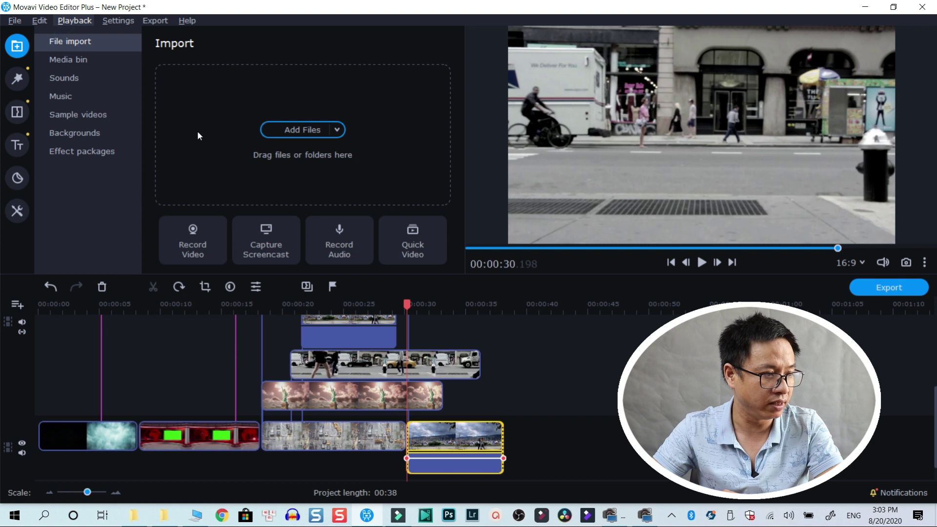
pyautogui.click(291, 131)
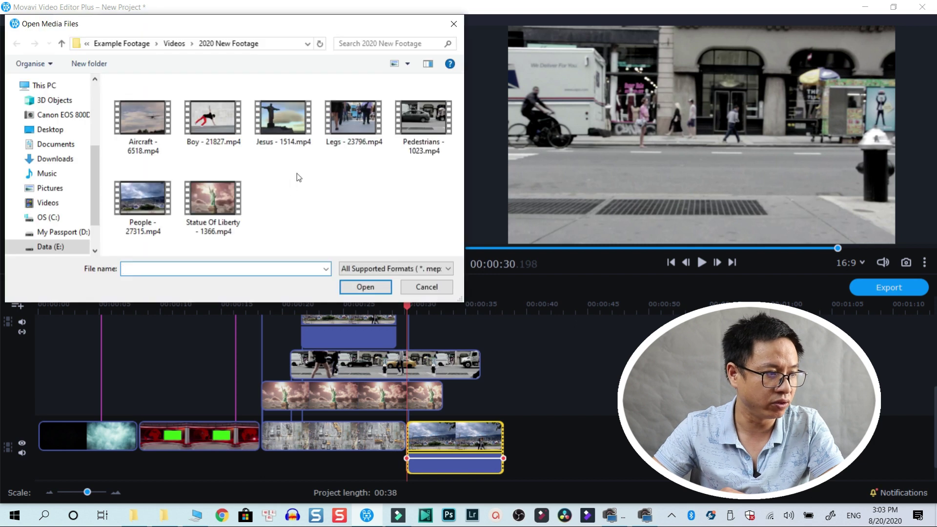
pyautogui.moveTo(312, 239); pyautogui.dragTo(151, 115)
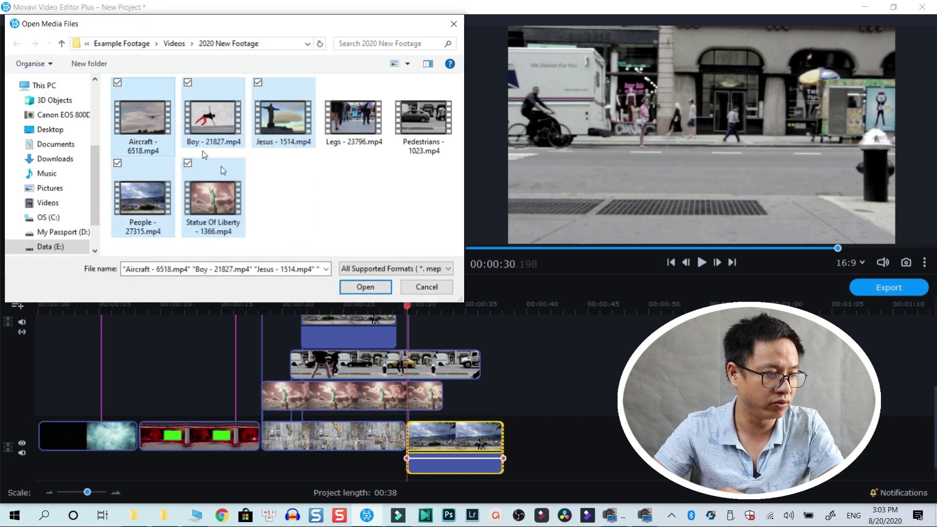
pyautogui.click(361, 290)
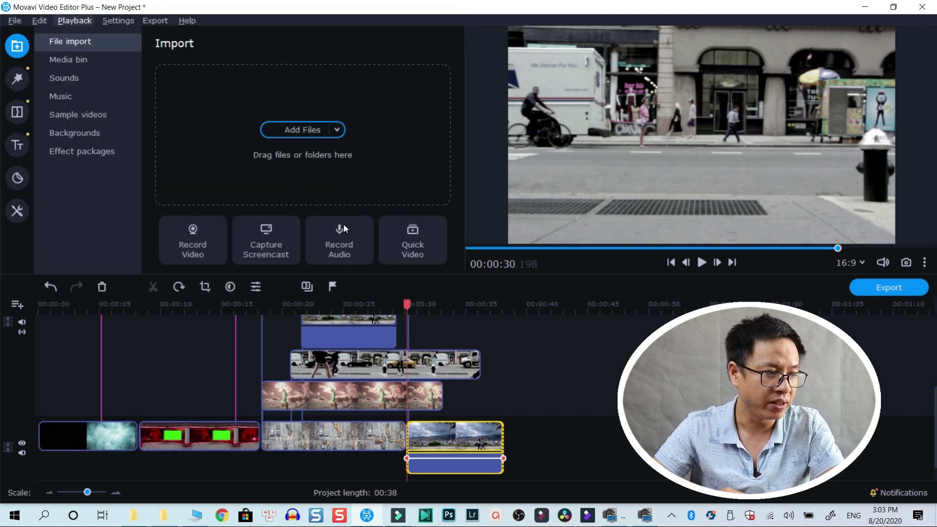
pyautogui.click(66, 63)
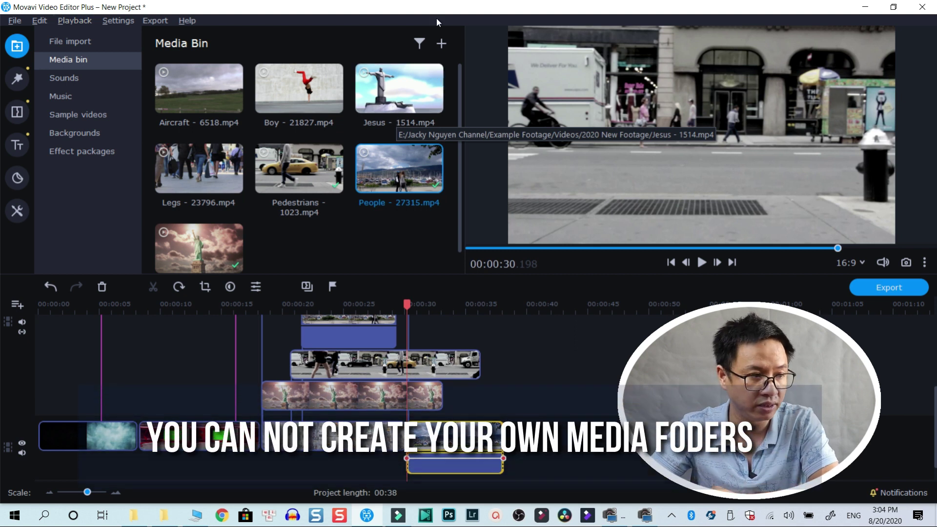
# Sort the Media Bin by name, then bring up the menu for adding files, music or folders
pyautogui.click(418, 42)
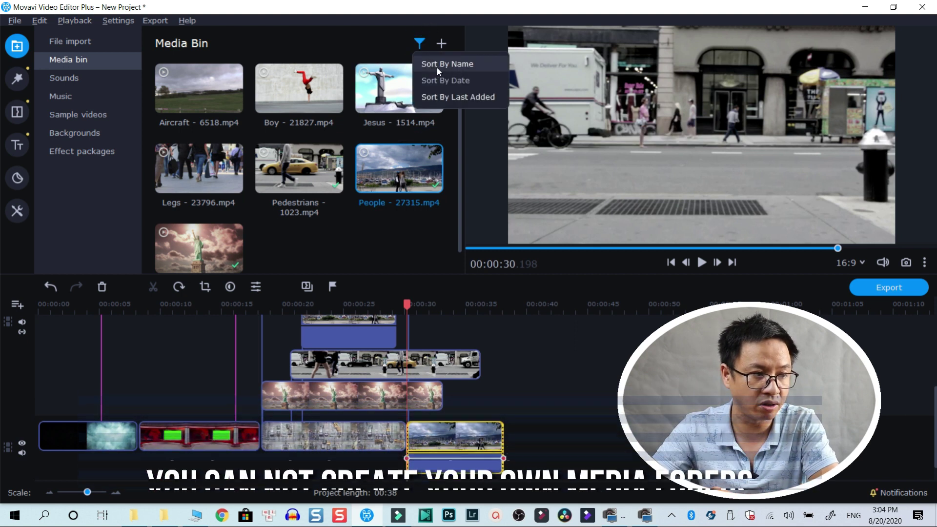
pyautogui.click(461, 67)
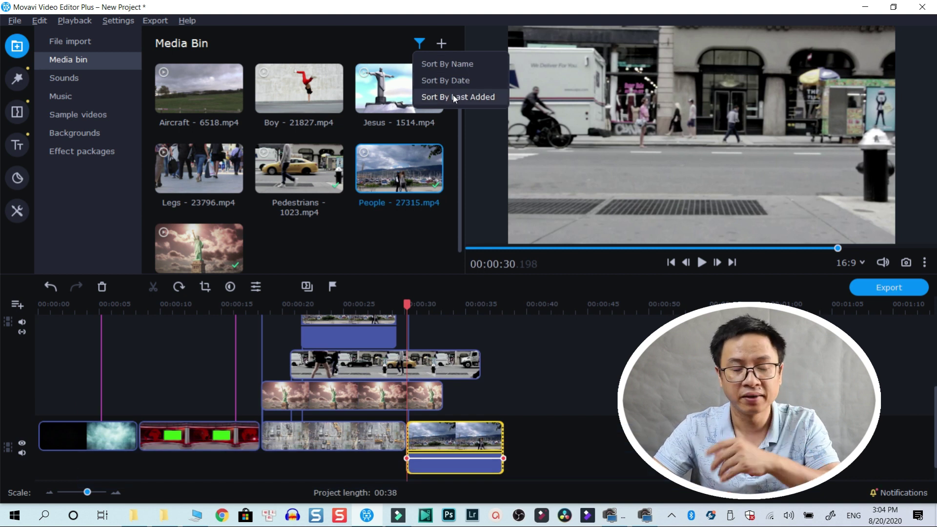
pyautogui.click(384, 230)
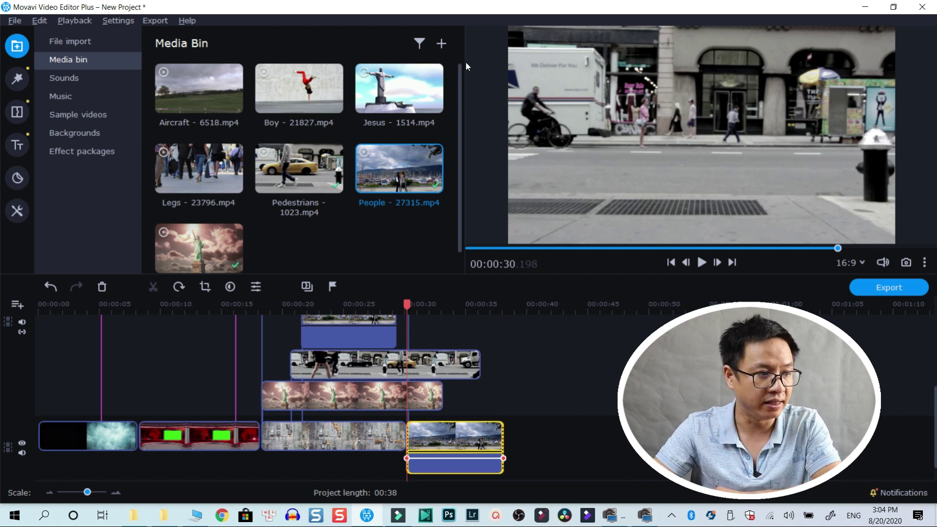
pyautogui.click(420, 43)
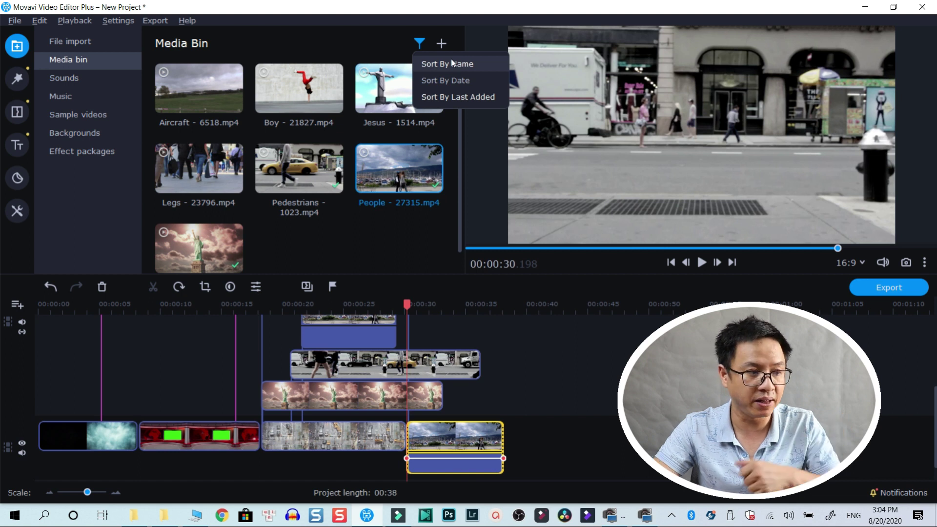
pyautogui.click(442, 42)
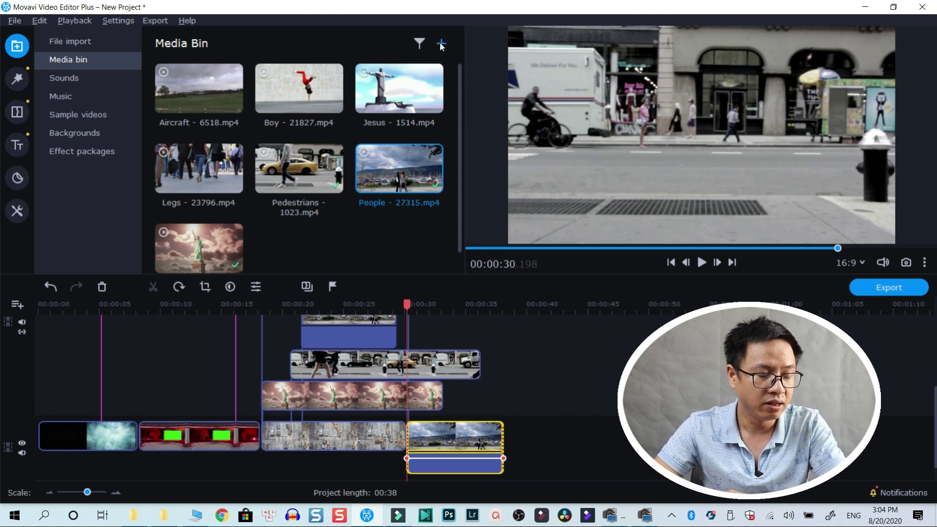
pyautogui.click(441, 42)
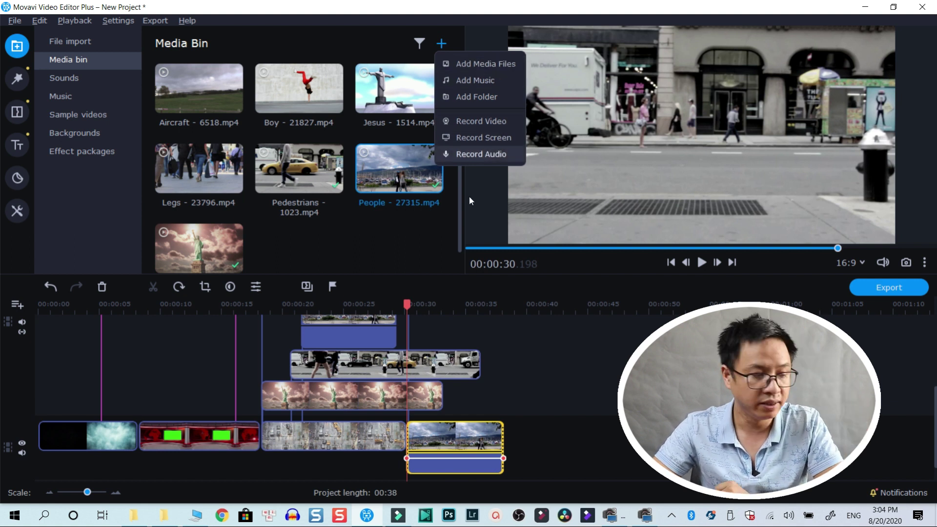
# In Filmora9's Project Media, create three new folders
pyautogui.click(399, 516)
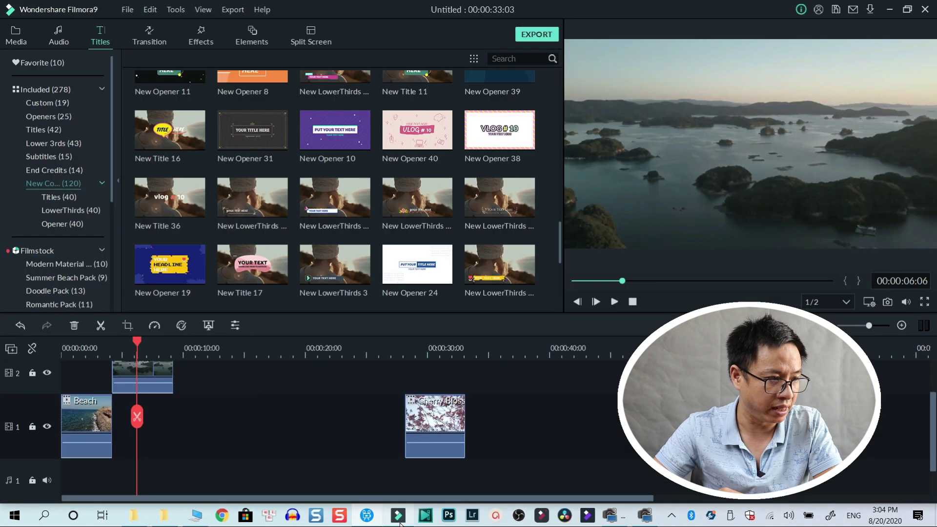
pyautogui.click(20, 41)
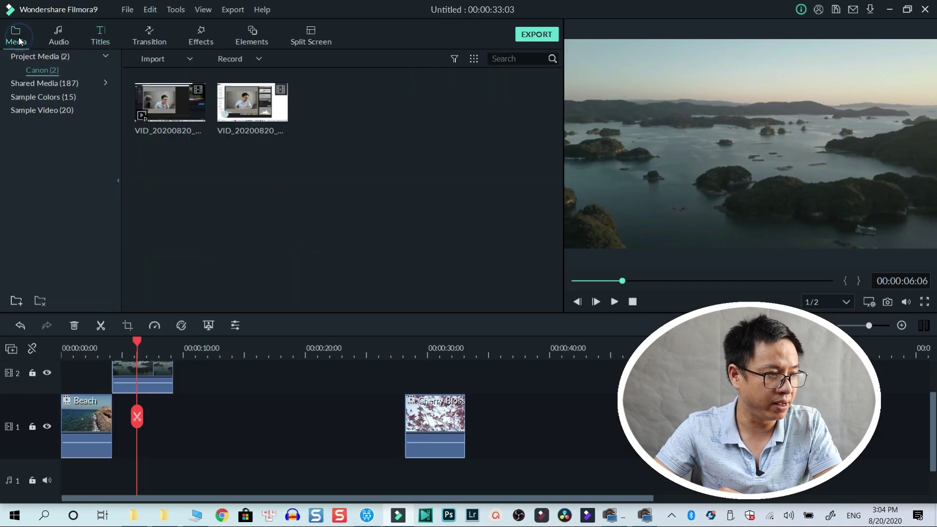
pyautogui.click(16, 302)
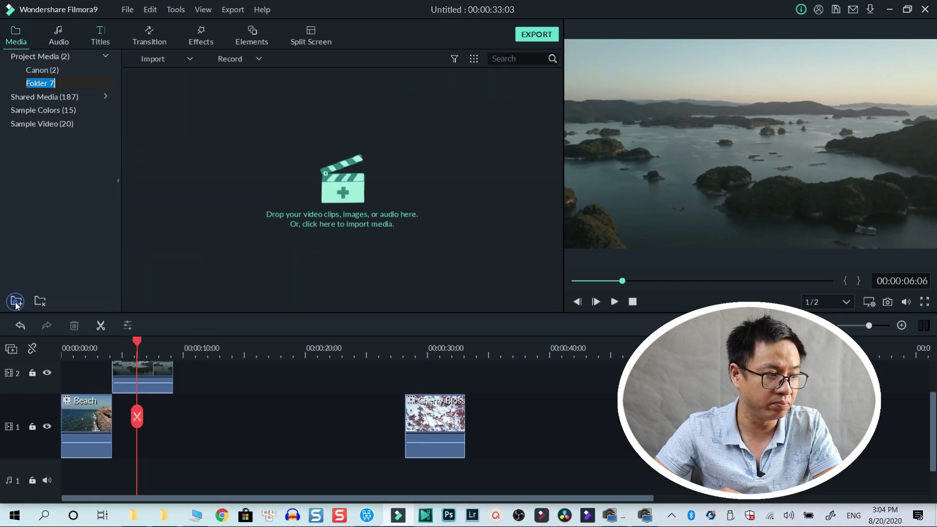
pyautogui.click(16, 302)
pyautogui.click(16, 302)
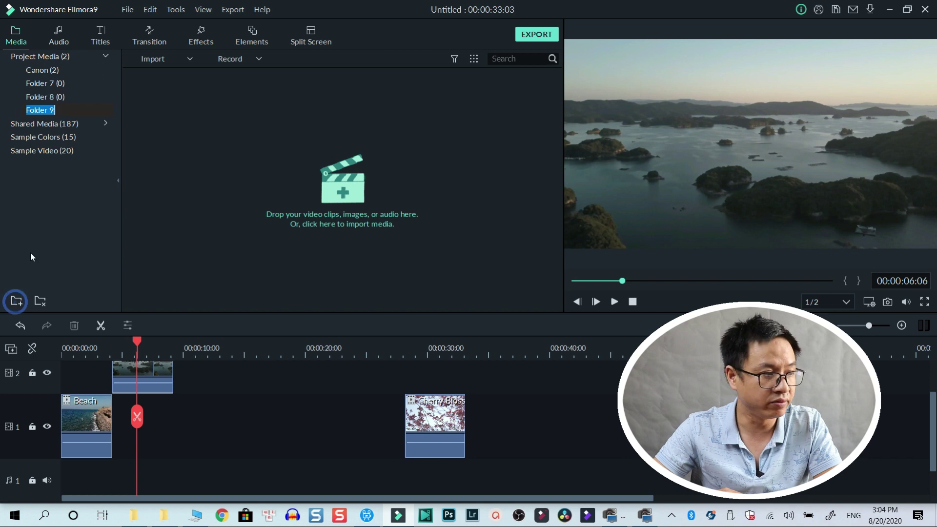
# Rename Folder 7 to 'canon2', then open the Canon folder and its display options
pyautogui.click(45, 86)
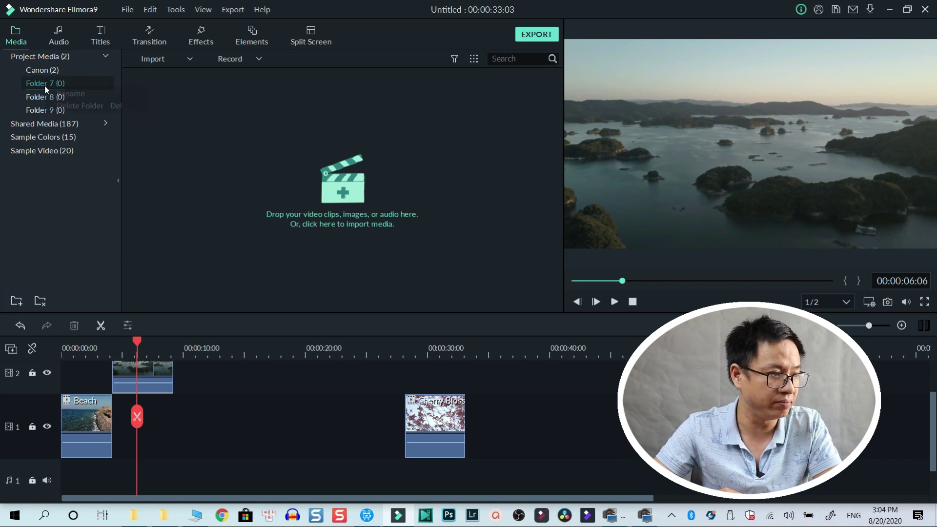
pyautogui.rightClick(44, 86)
pyautogui.click(58, 92)
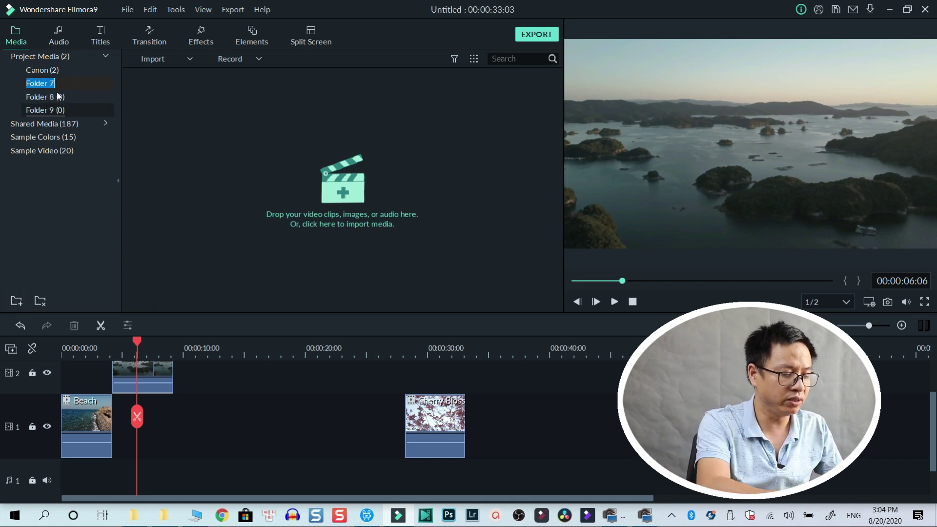
pyautogui.write('canon2')
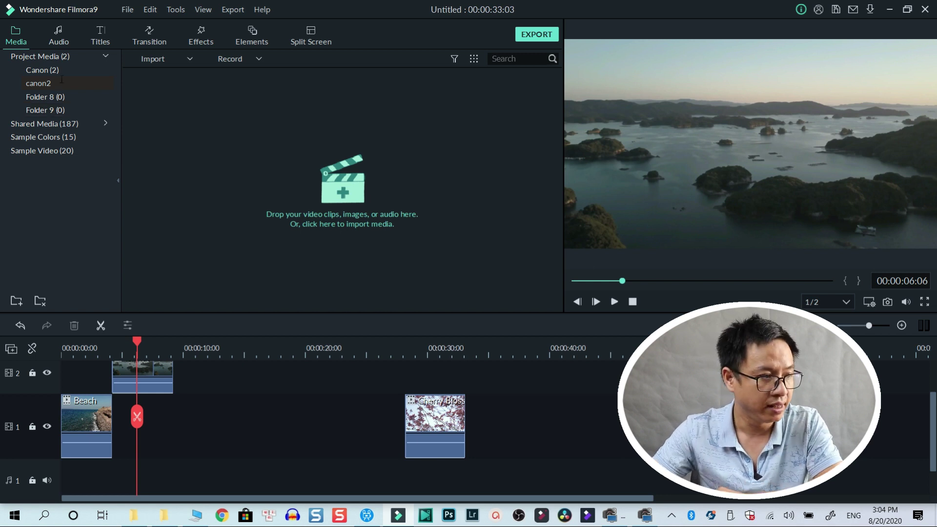
pyautogui.click(39, 71)
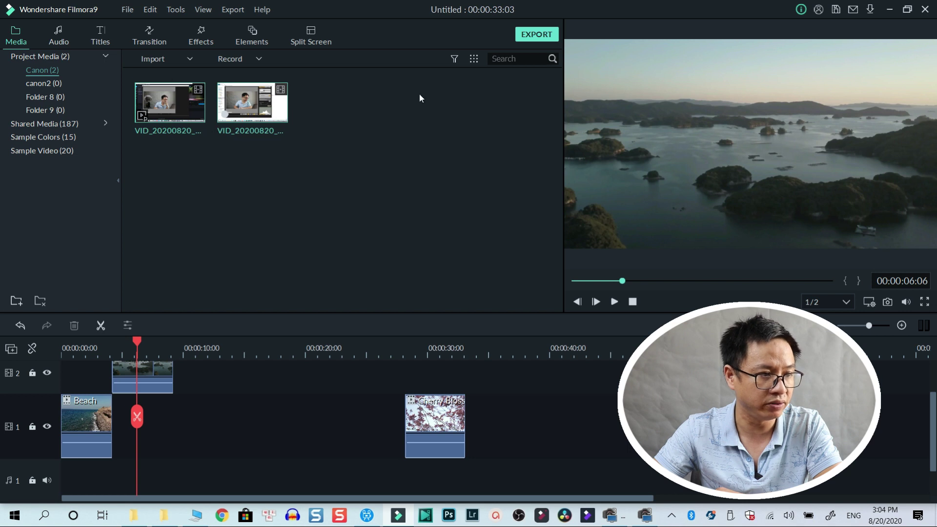
pyautogui.click(474, 59)
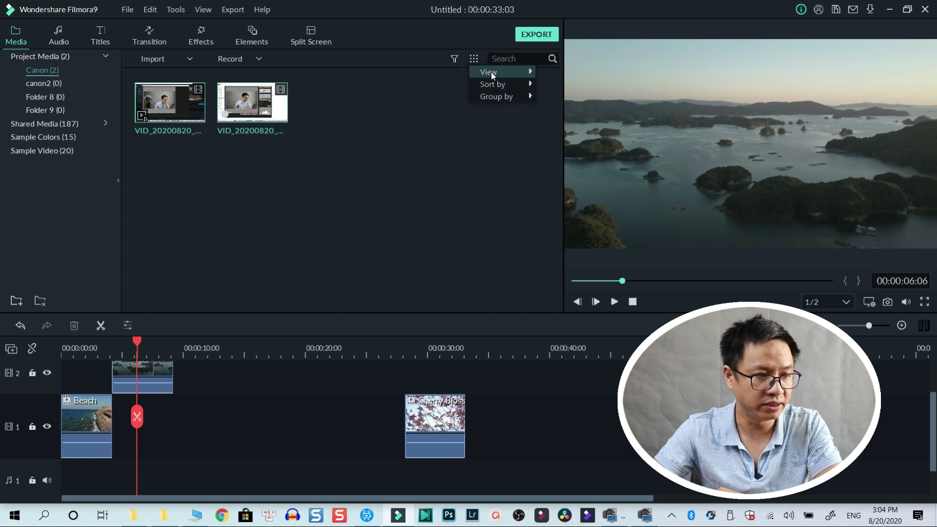
pyautogui.moveTo(491, 72)
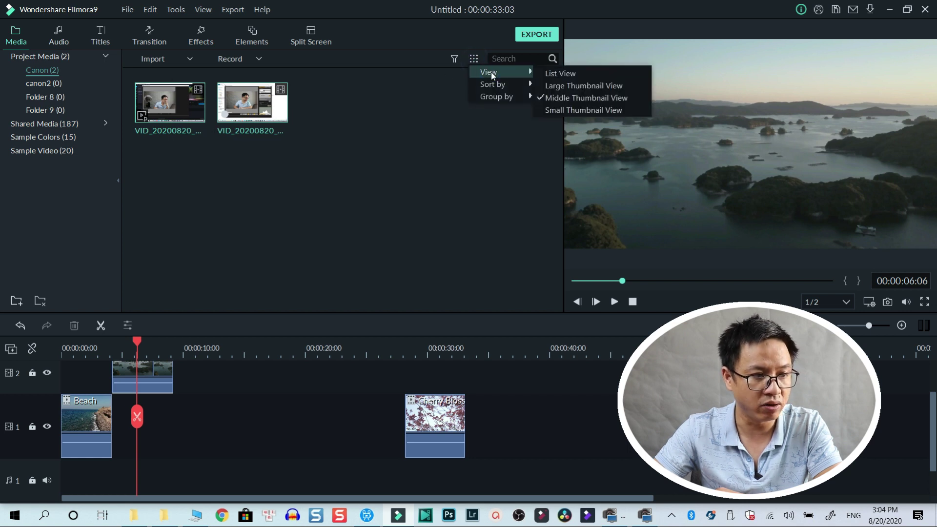
pyautogui.click(562, 74)
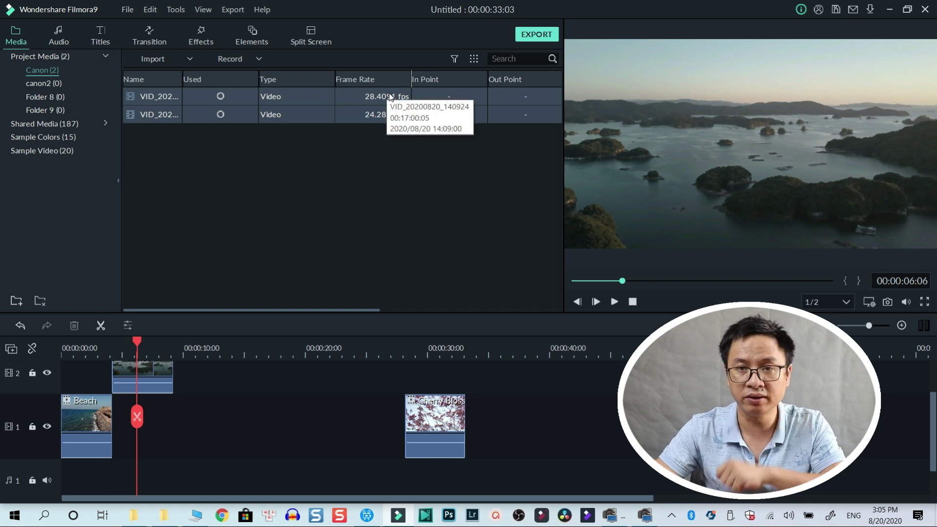
pyautogui.click(476, 59)
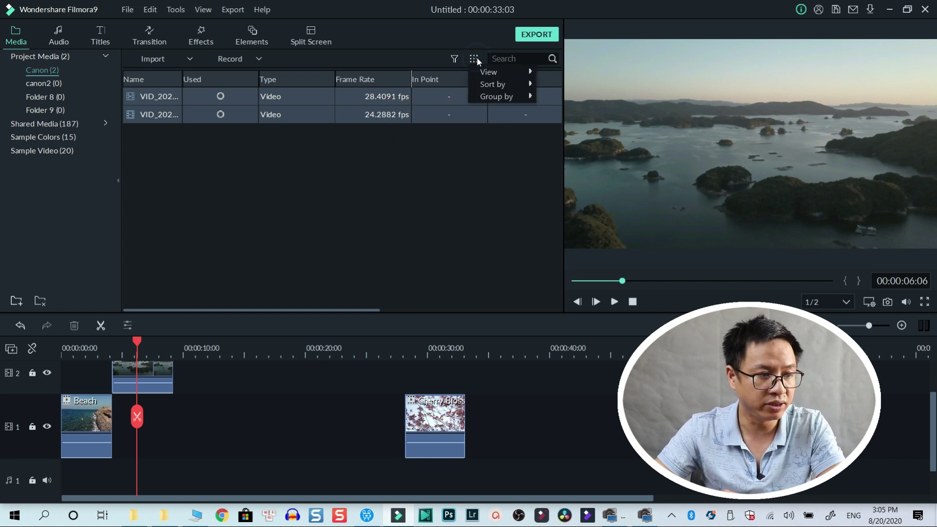
pyautogui.click(488, 71)
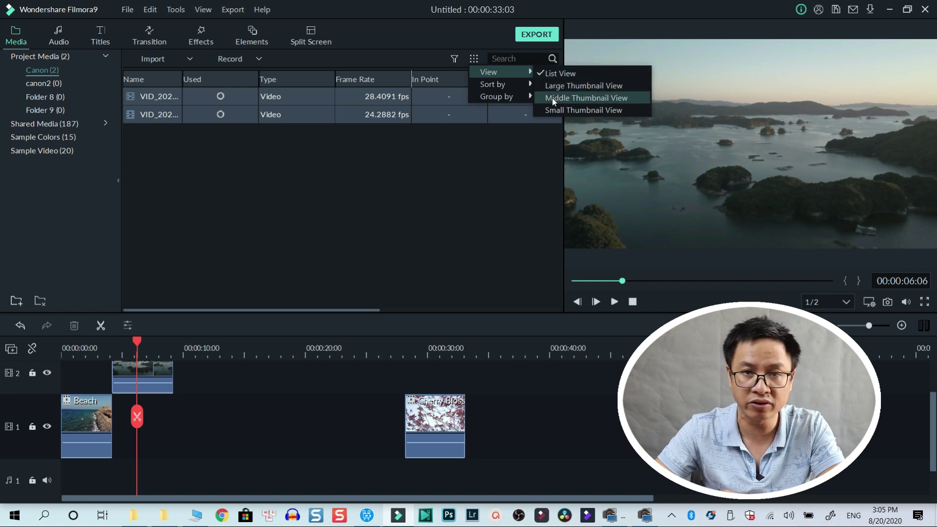
pyautogui.click(552, 98)
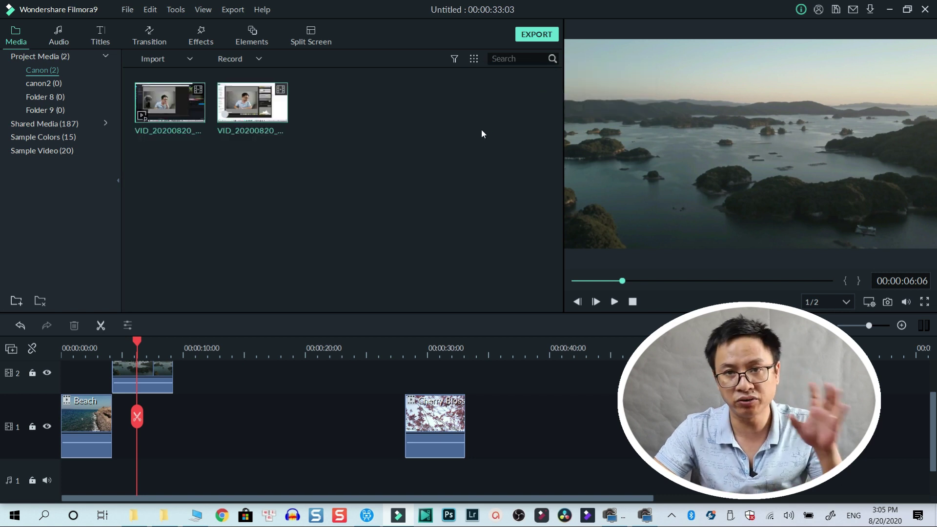
pyautogui.click(457, 59)
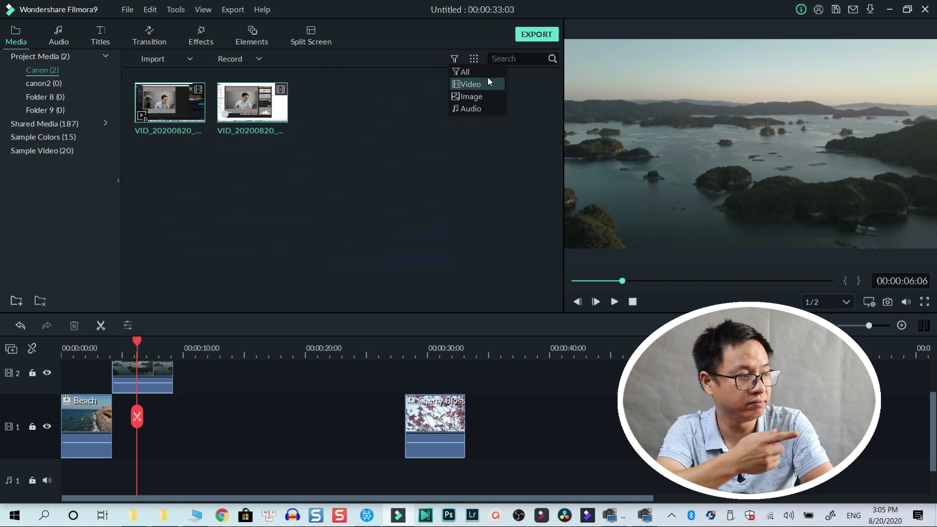
pyautogui.click(302, 236)
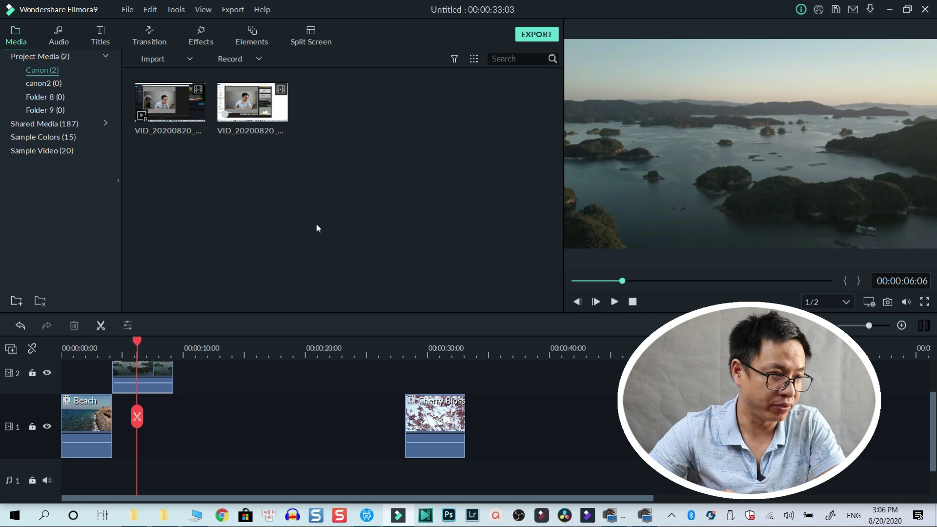
# Show the 30 split-screen templates and select the clip on track 2
pyautogui.click(317, 42)
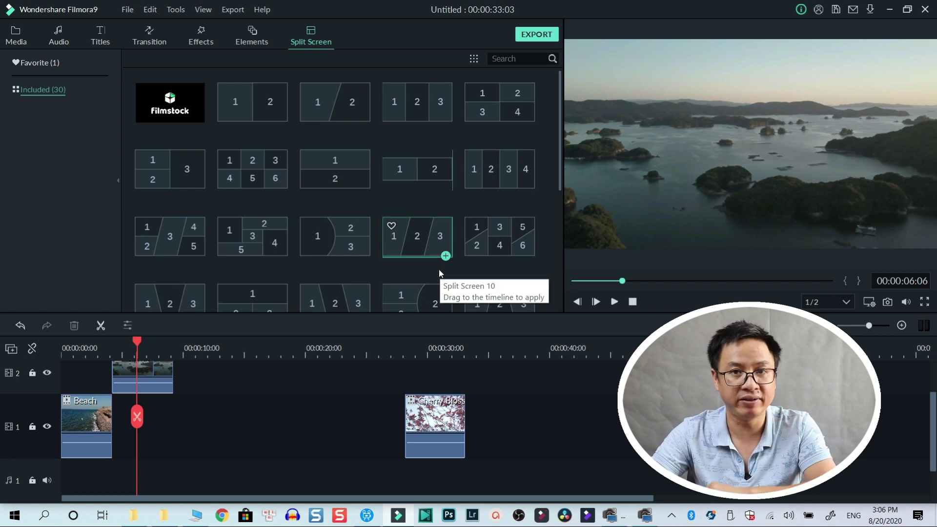
pyautogui.click(157, 372)
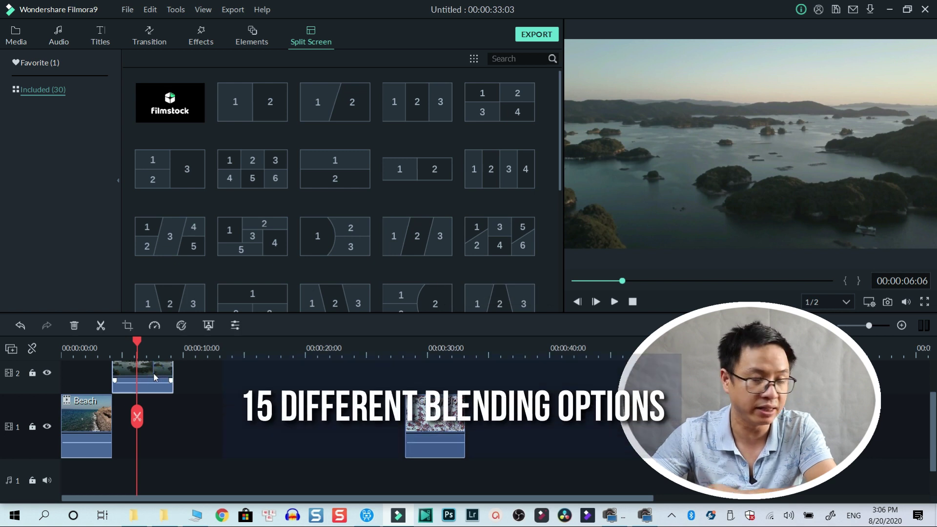
pyautogui.doubleClick(155, 376)
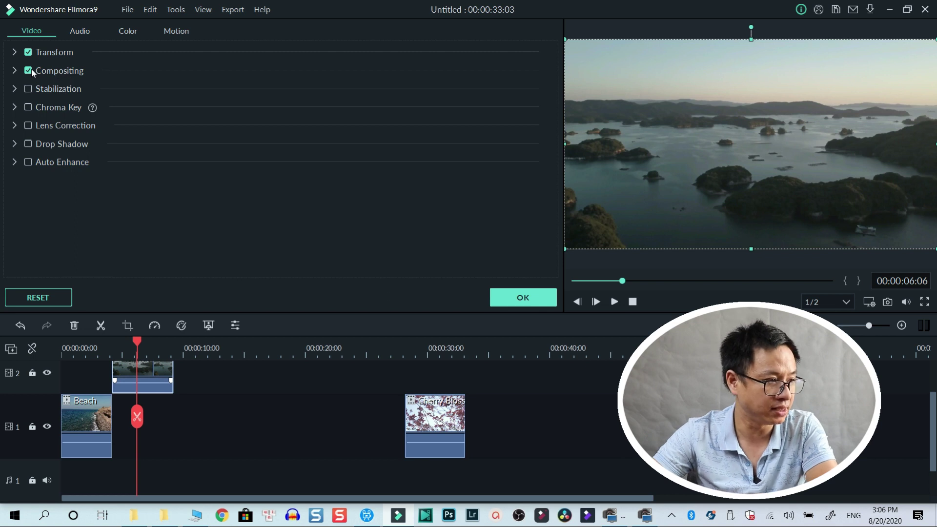
pyautogui.click(15, 71)
pyautogui.click(218, 100)
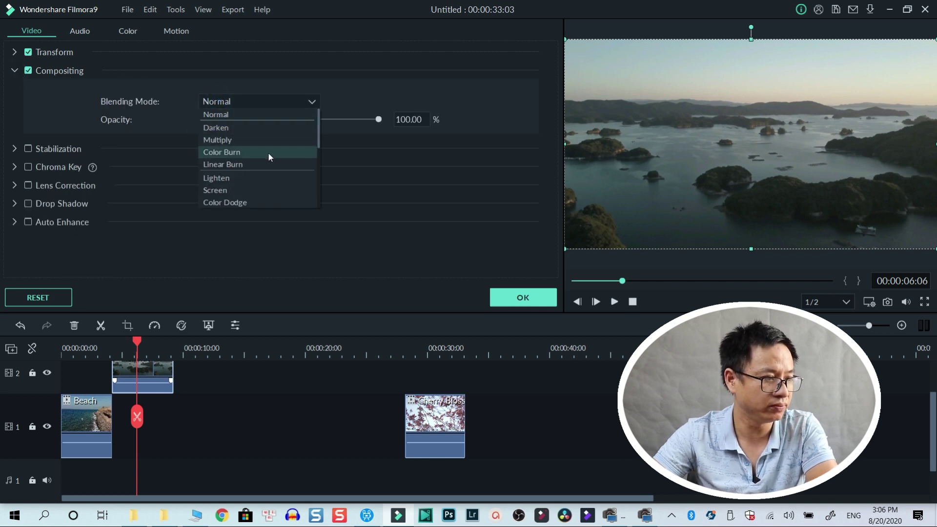
pyautogui.scroll(-3, 268, 152)
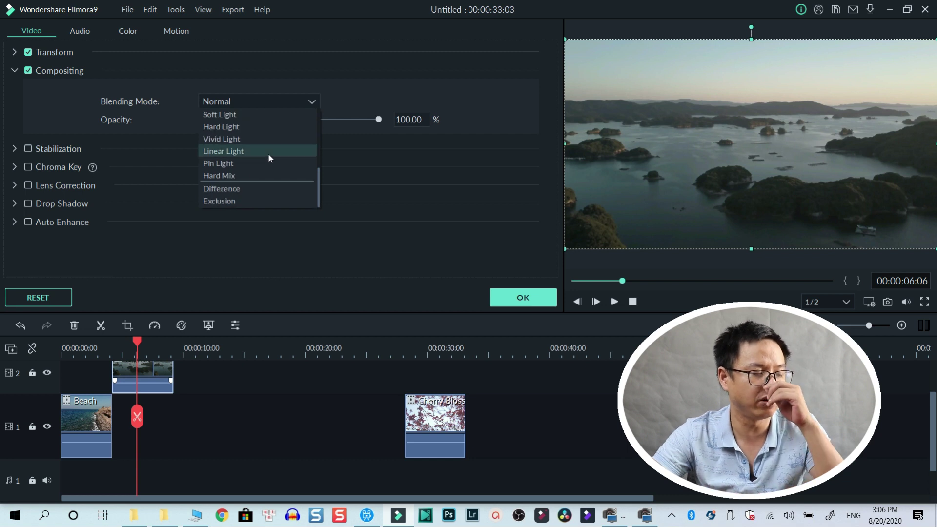
pyautogui.scroll(2, 268, 153)
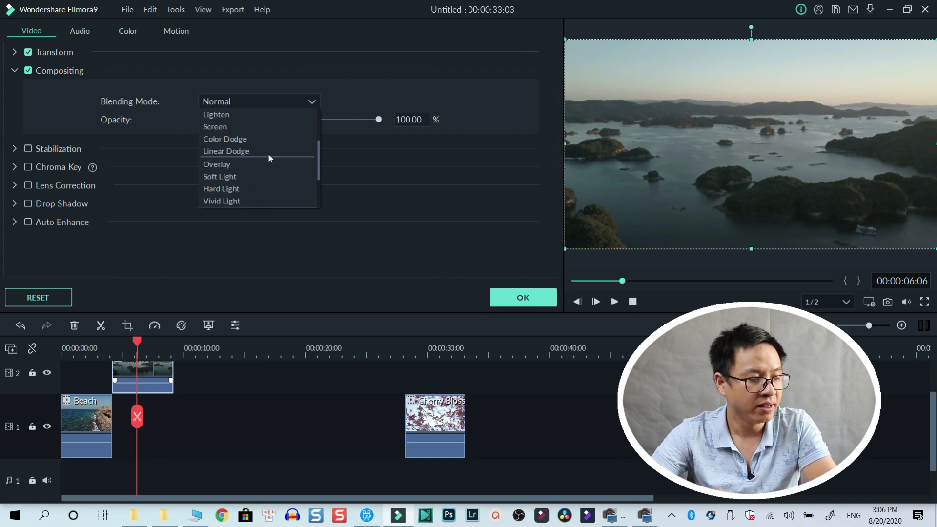
pyautogui.click(366, 518)
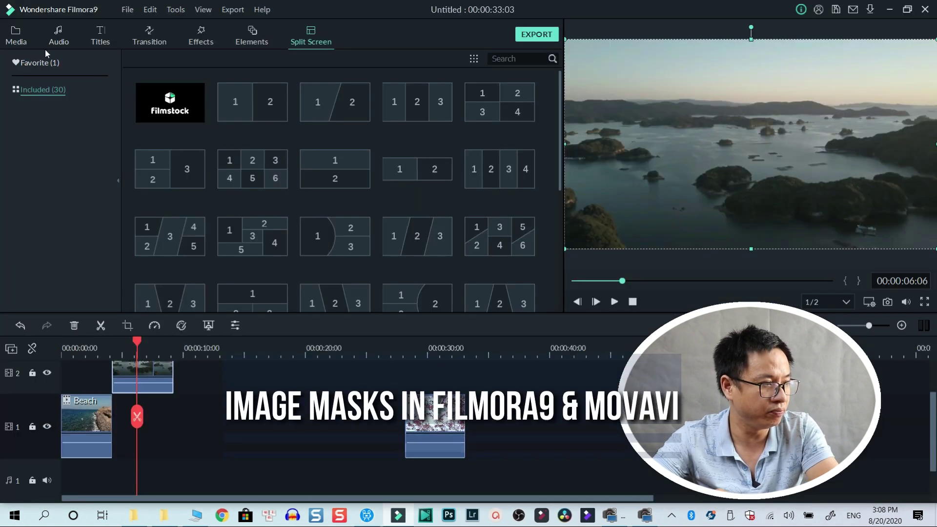
# Drag Image Mask from Effects > Utility onto the track-2 clip, then return to Movavi
pyautogui.click(204, 38)
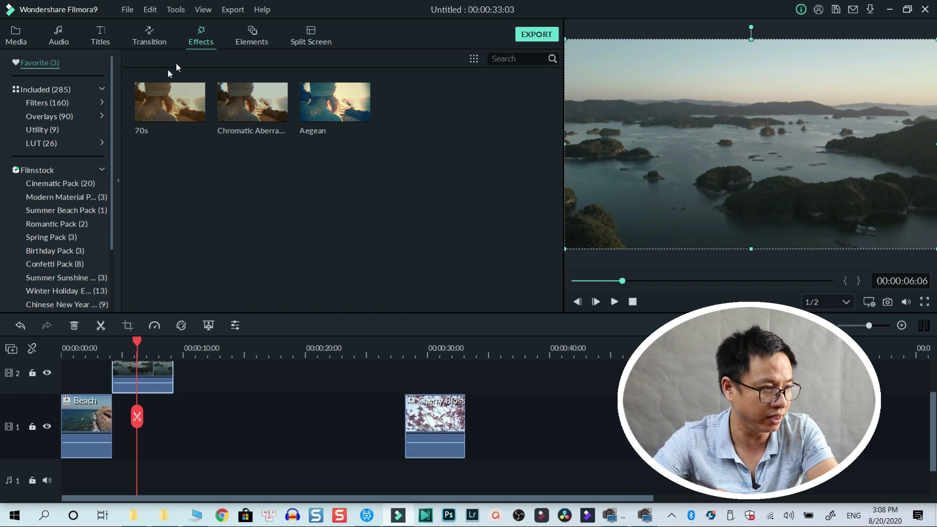
pyautogui.click(37, 130)
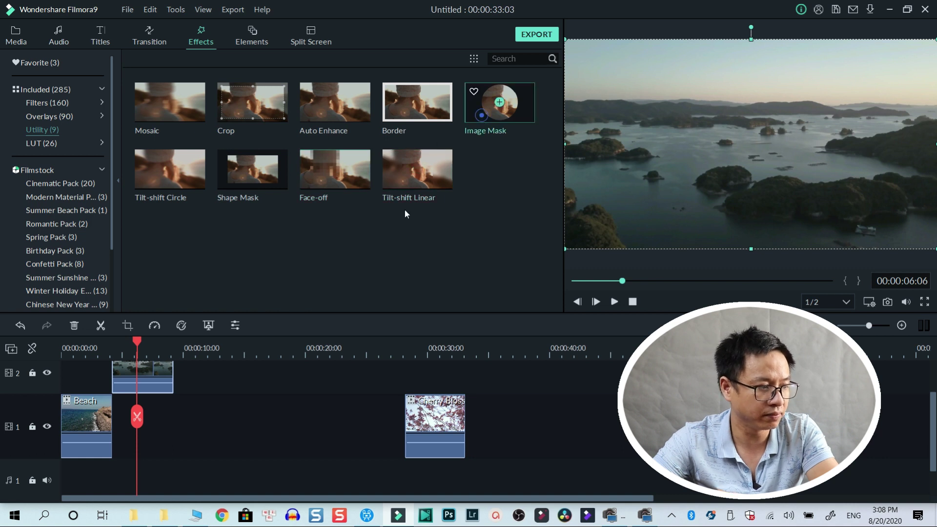
pyautogui.moveTo(405, 213); pyautogui.dragTo(136, 377)
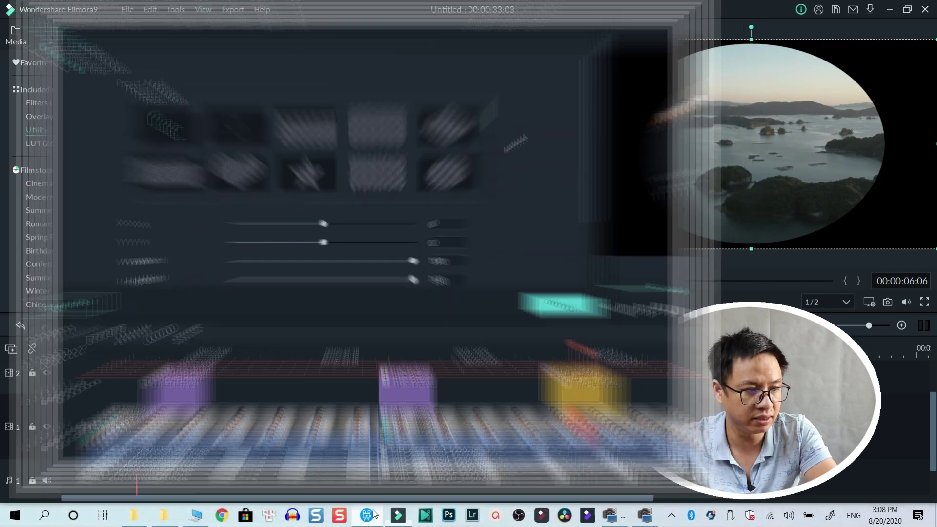
pyautogui.click(368, 515)
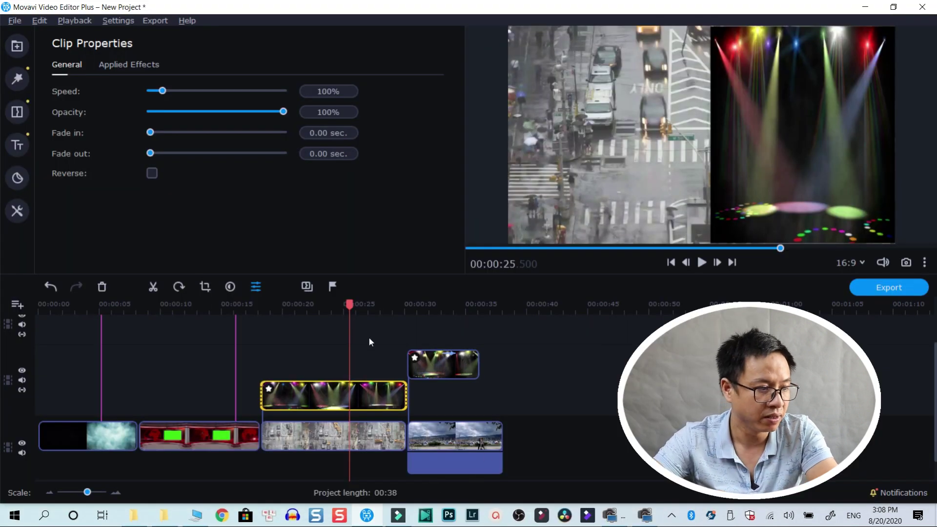
# Open the Overlay tool and select the spotlight overlay clip
pyautogui.click(202, 335)
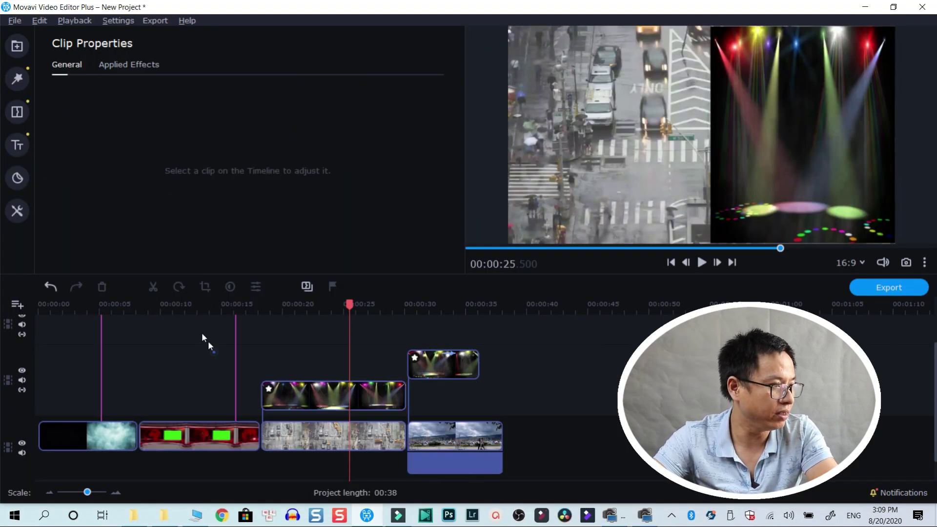
pyautogui.click(18, 209)
pyautogui.click(71, 119)
pyautogui.click(71, 103)
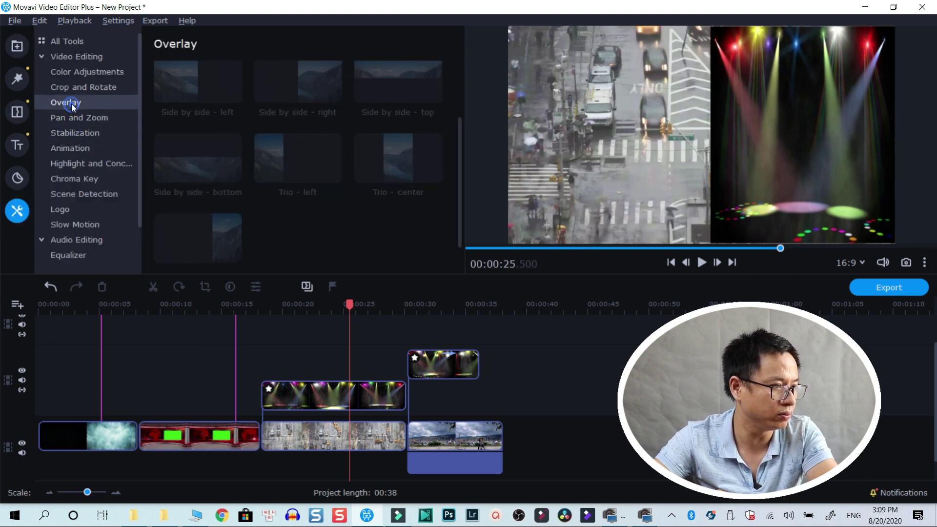
pyautogui.click(318, 404)
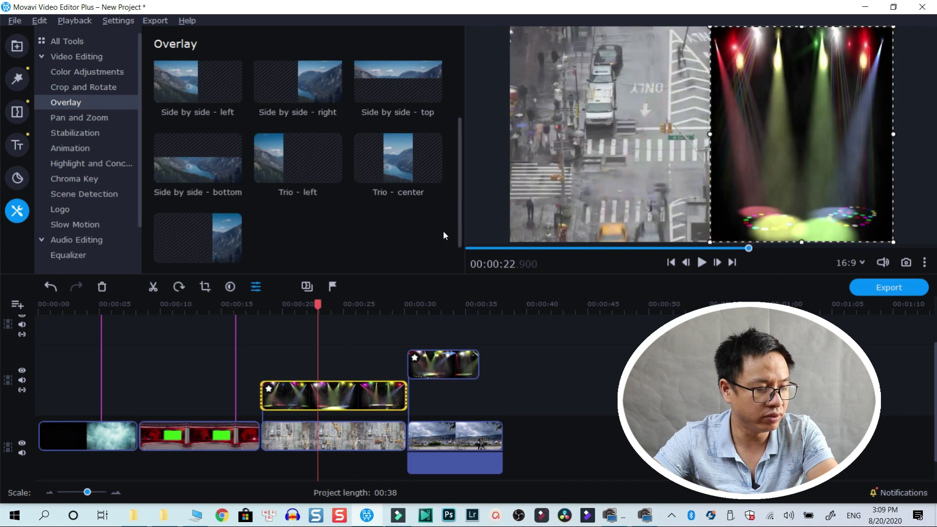
# Try the Picture in picture, Logo, Side by side and Trio layouts, finishing on Side by side - bottom
pyautogui.scroll(-1, 257, 155)
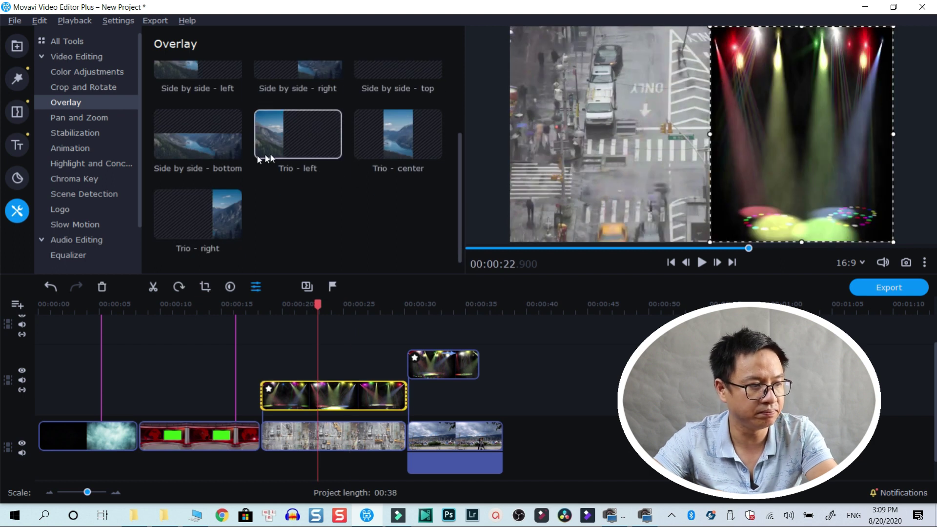
pyautogui.scroll(3, 279, 151)
pyautogui.click(215, 105)
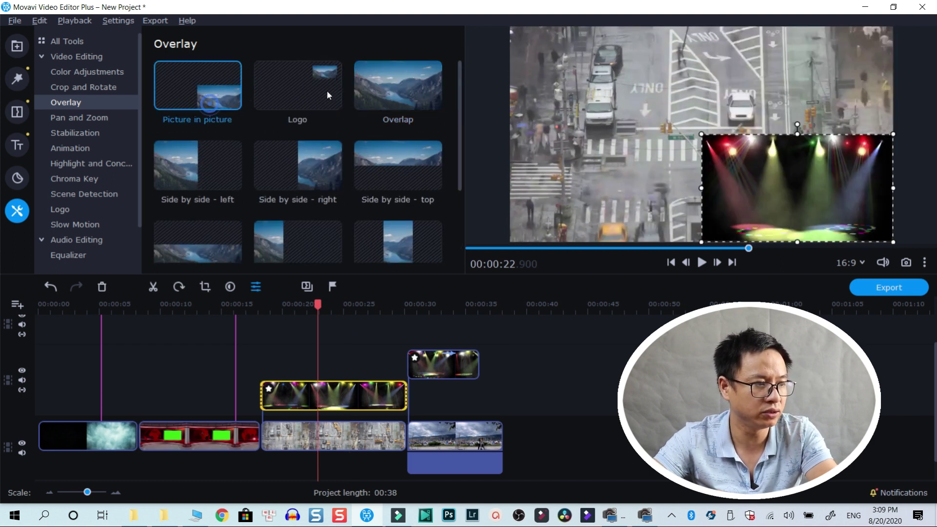
pyautogui.click(326, 91)
pyautogui.click(200, 168)
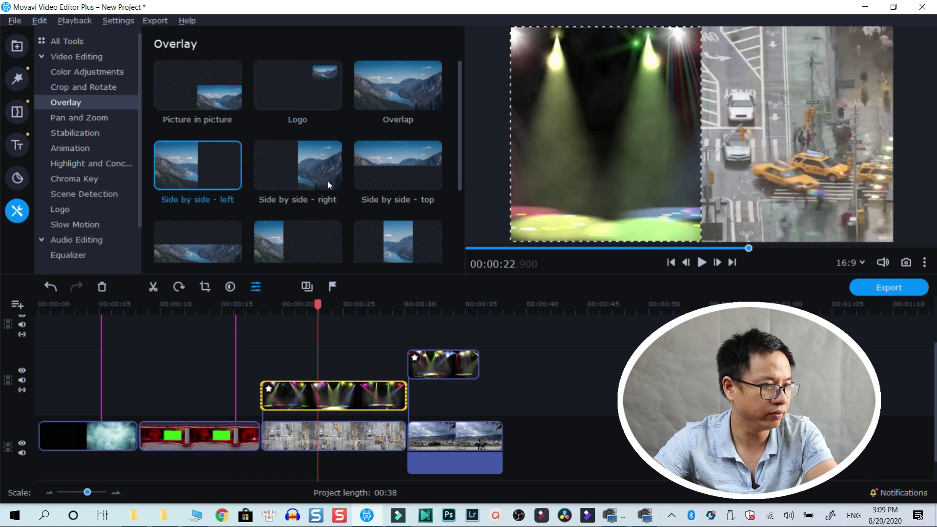
pyautogui.click(327, 184)
pyautogui.click(367, 175)
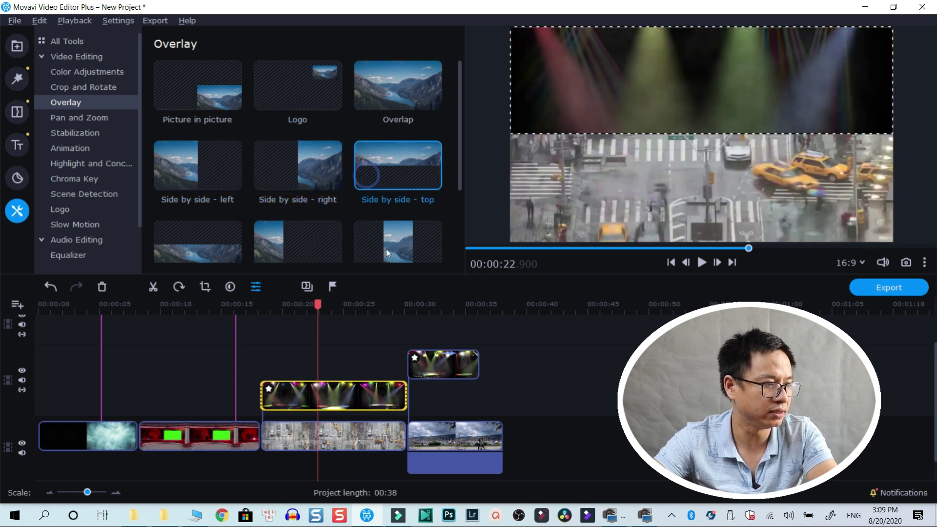
pyautogui.click(385, 249)
pyautogui.click(294, 227)
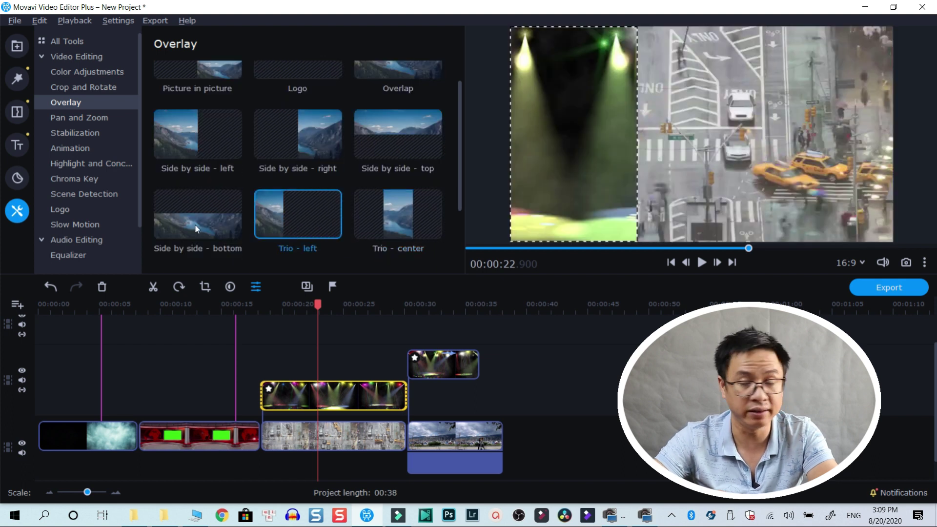
pyautogui.click(195, 224)
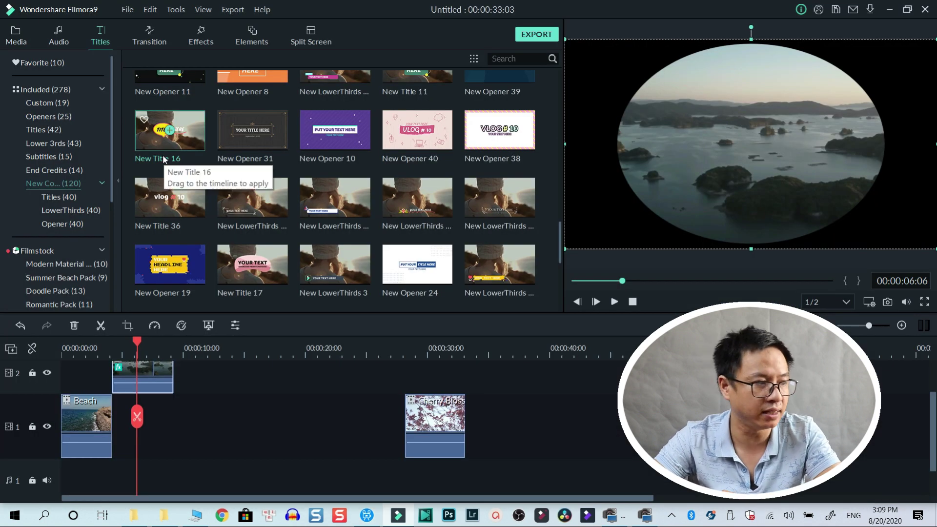
# Collapse the Included title categories and expand the Filmstock title packs
pyautogui.scroll(10, 148, 173)
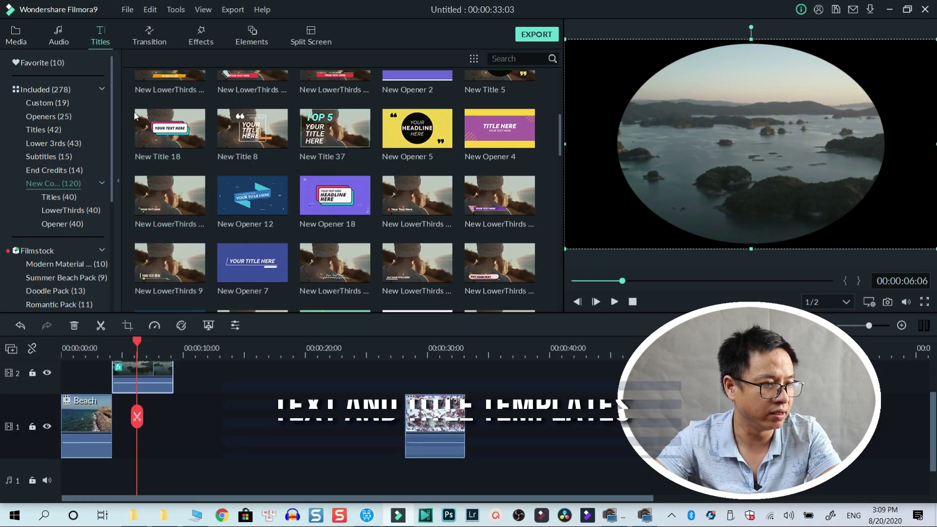
pyautogui.click(43, 89)
pyautogui.click(102, 89)
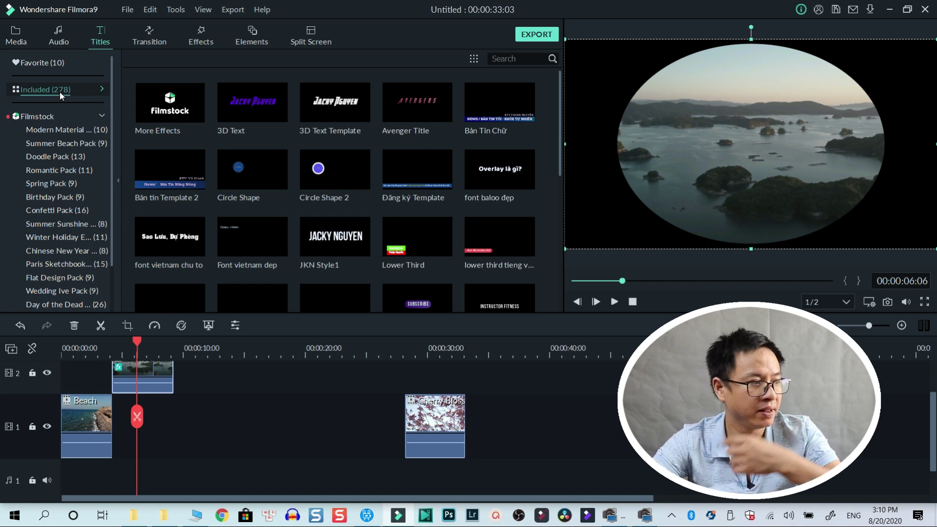
pyautogui.click(48, 116)
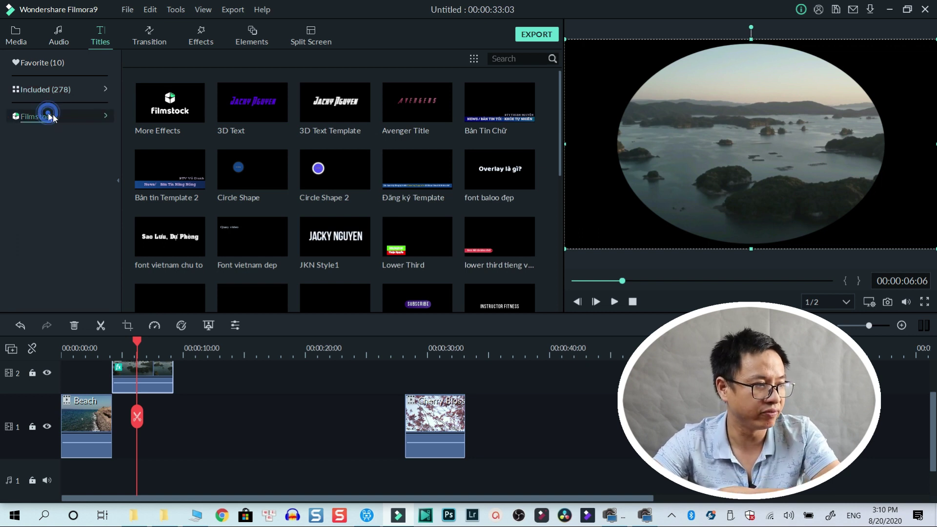
pyautogui.click(105, 115)
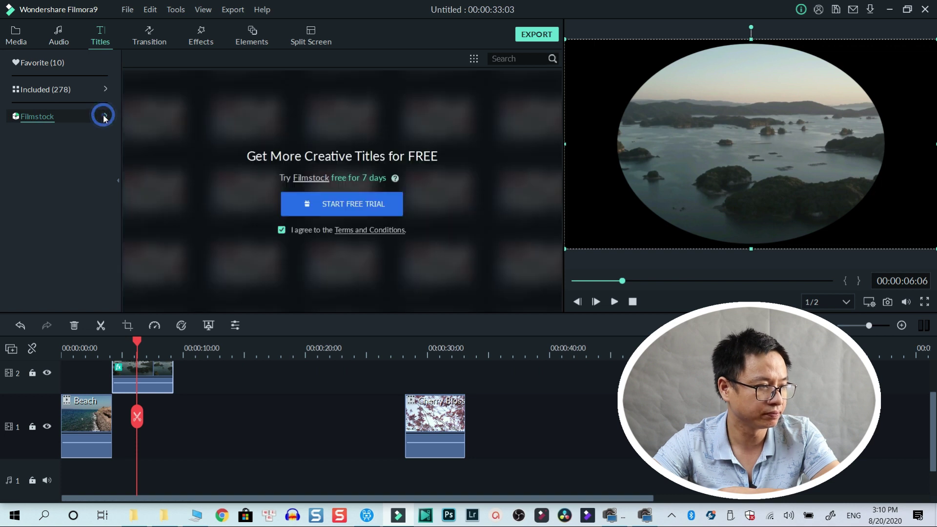
# Browse the Wedding, Lily of the Valley and Virus packs, ending on Filmora Legacy Pack, then return to Movavi
pyautogui.scroll(-1, 65, 156)
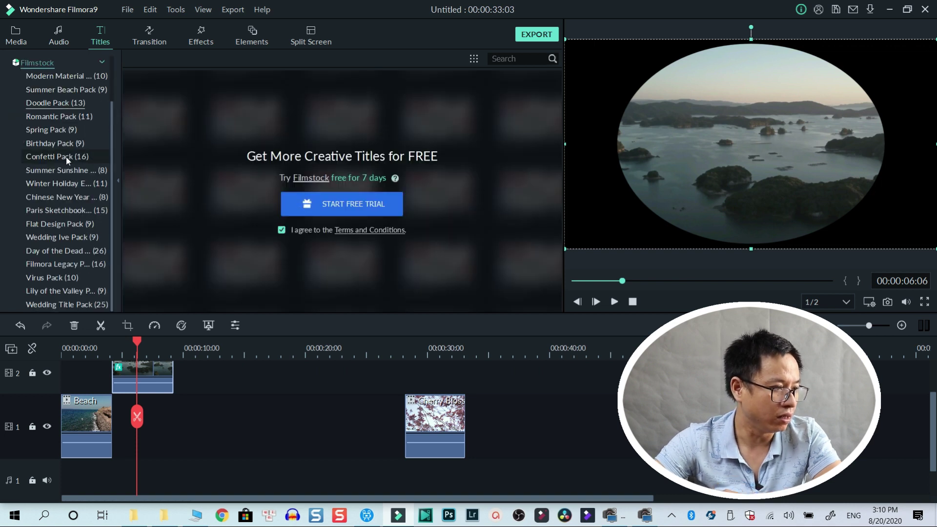
pyautogui.click(59, 303)
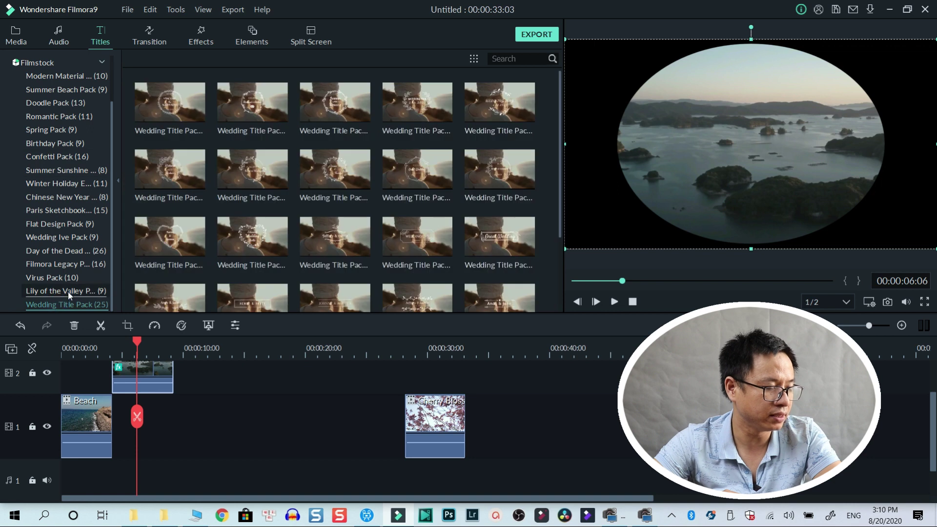
pyautogui.click(63, 293)
pyautogui.click(50, 277)
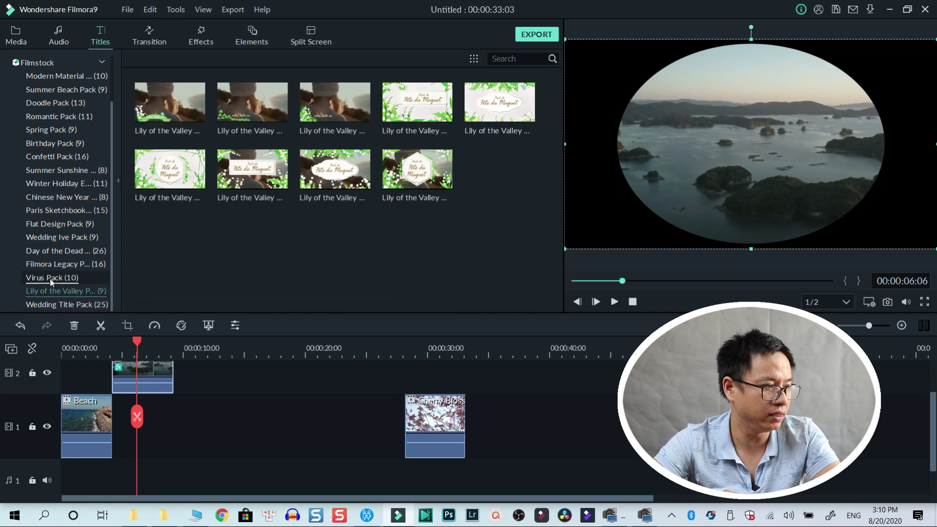
pyautogui.click(54, 265)
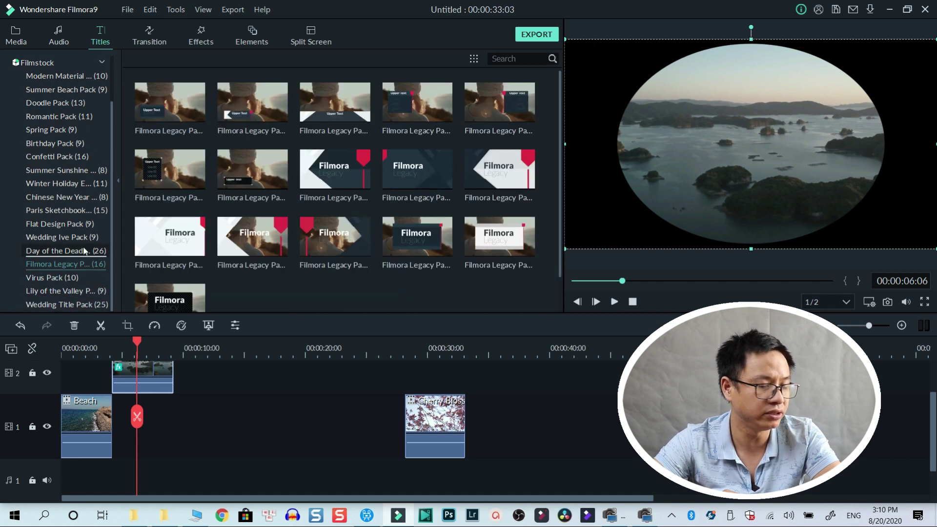
pyautogui.click(366, 515)
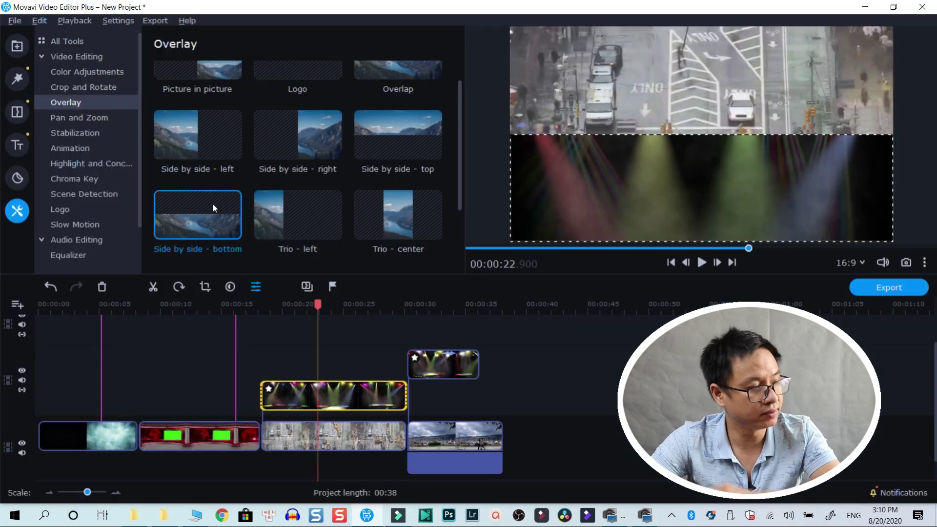
# Show the Titles library with all categories and scroll through the templates
pyautogui.click(17, 146)
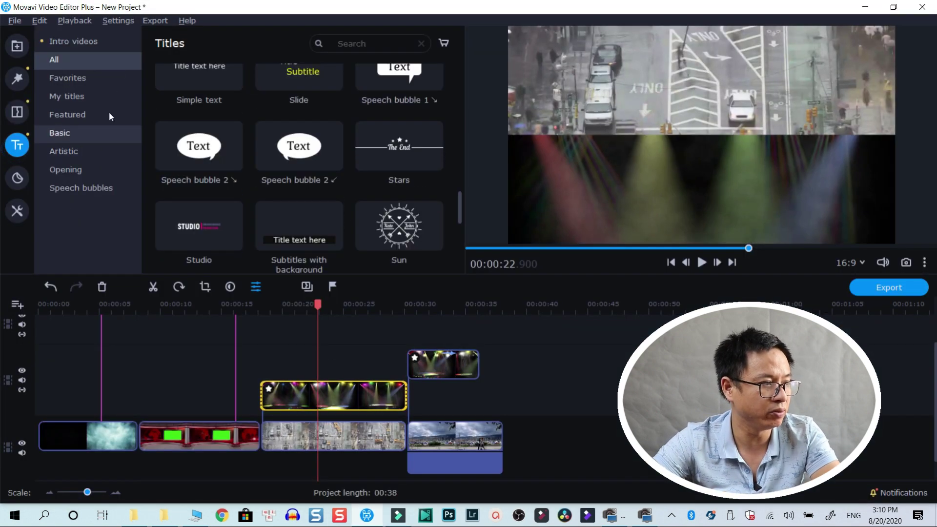
pyautogui.click(55, 59)
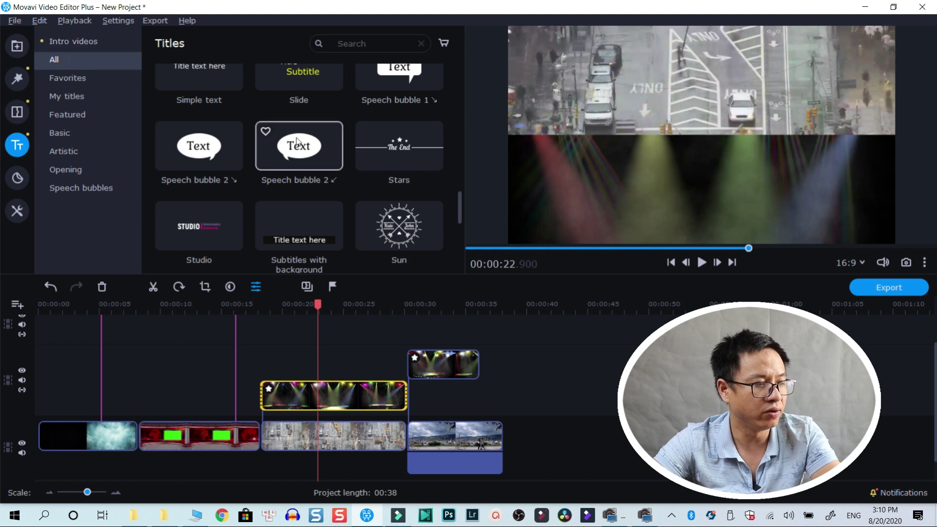
pyautogui.scroll(-2, 350, 167)
pyautogui.scroll(3, 359, 170)
pyautogui.scroll(10, 373, 161)
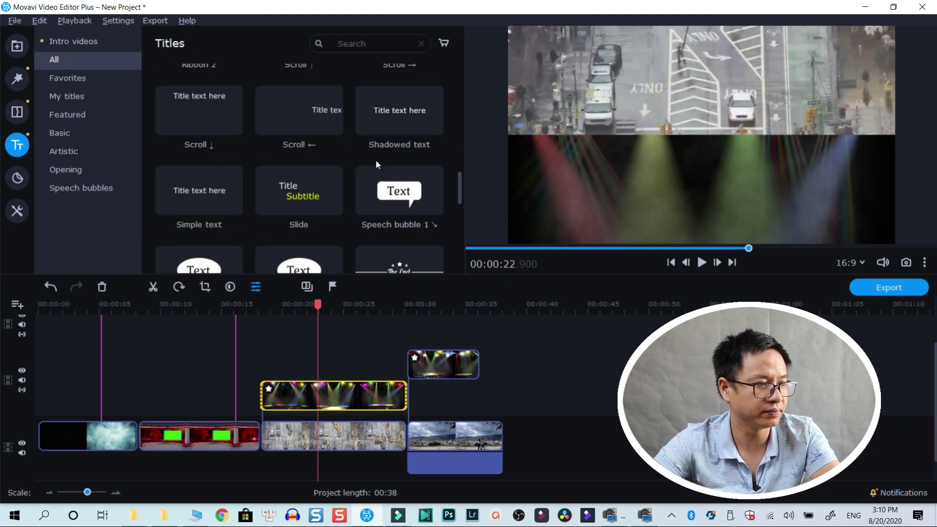
pyautogui.scroll(3, 376, 159)
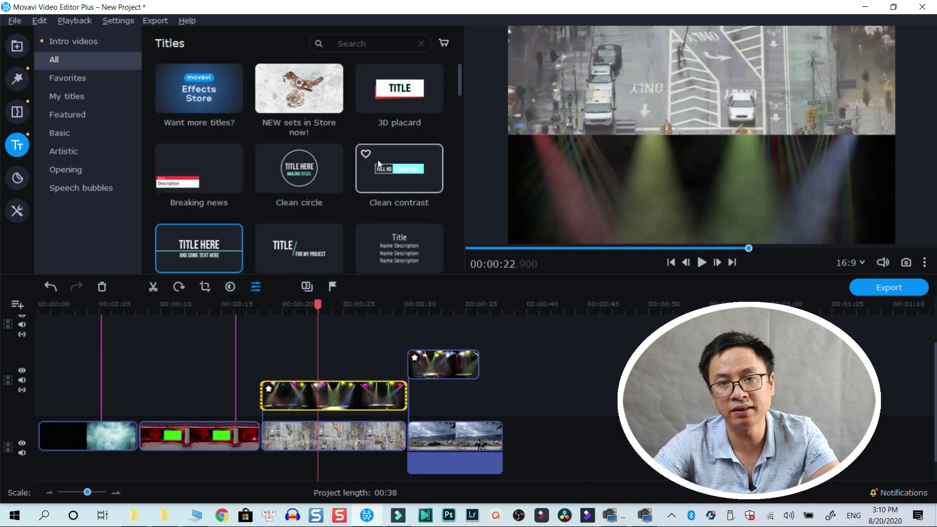
pyautogui.scroll(-3, 386, 144)
pyautogui.scroll(-10, 385, 139)
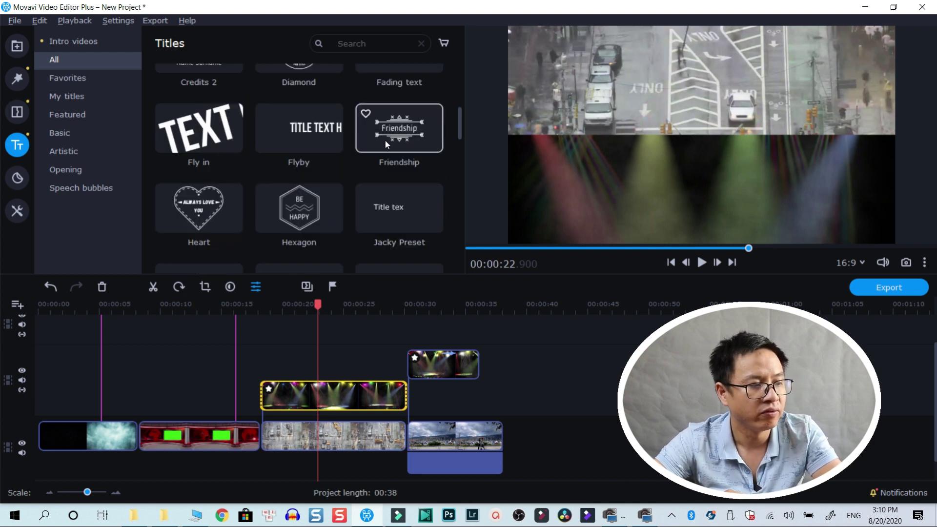
pyautogui.scroll(-2, 385, 143)
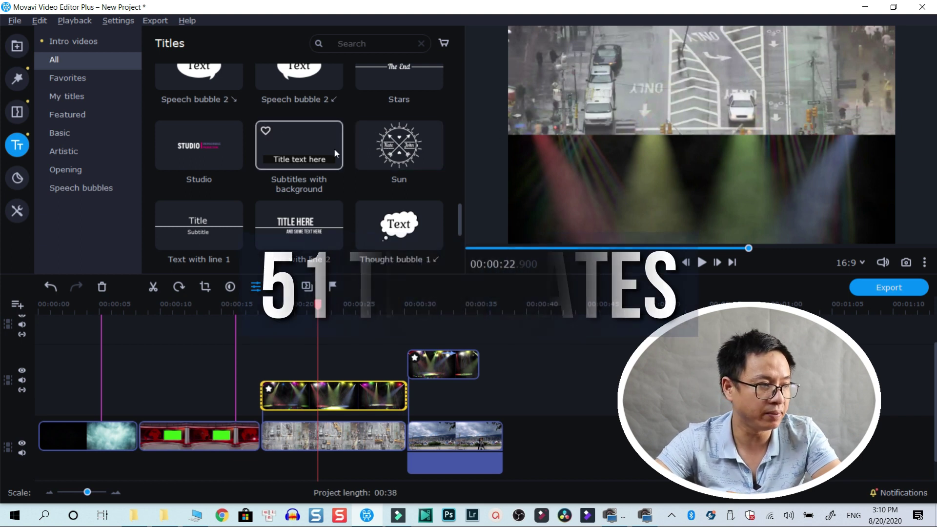
# Browse the intro video templates, then bring up the Transitions library with Circle in and Circle out
pyautogui.click(77, 41)
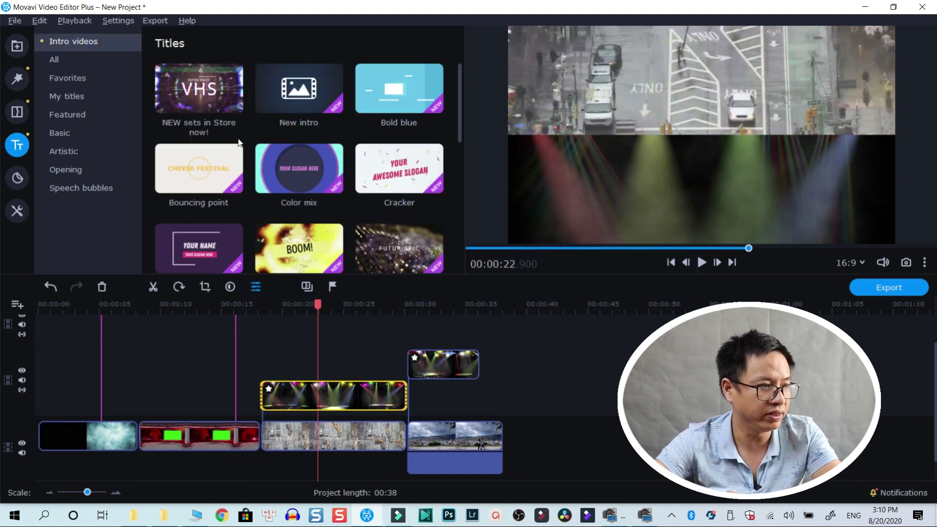
pyautogui.scroll(-5, 268, 107)
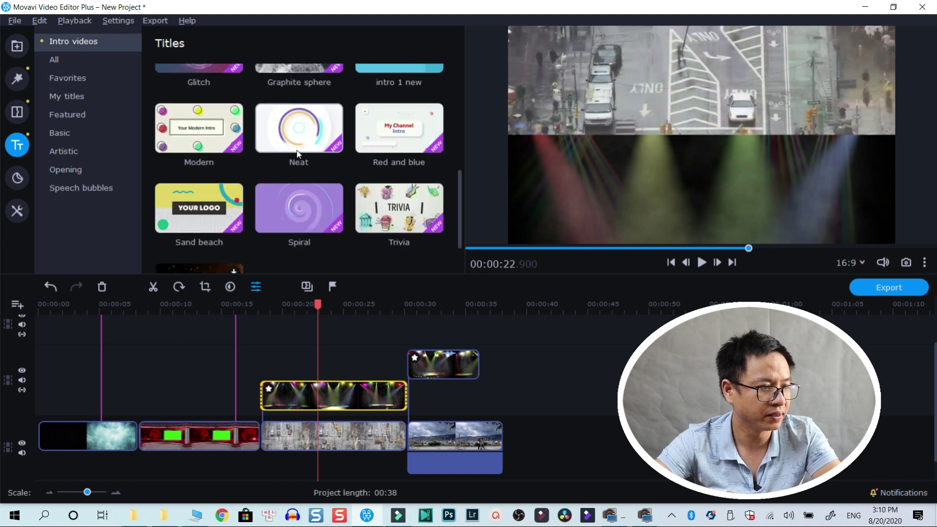
pyautogui.scroll(-2, 291, 189)
pyautogui.scroll(5, 306, 205)
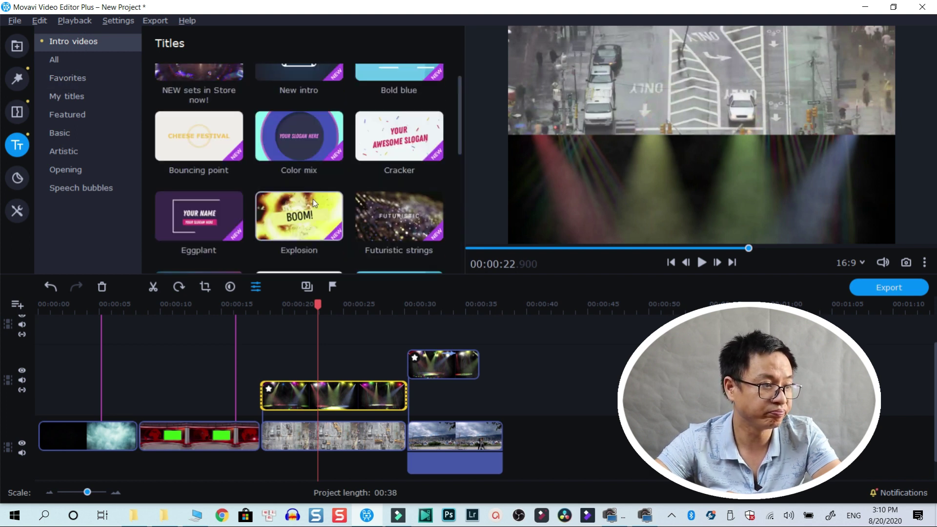
pyautogui.scroll(1, 315, 198)
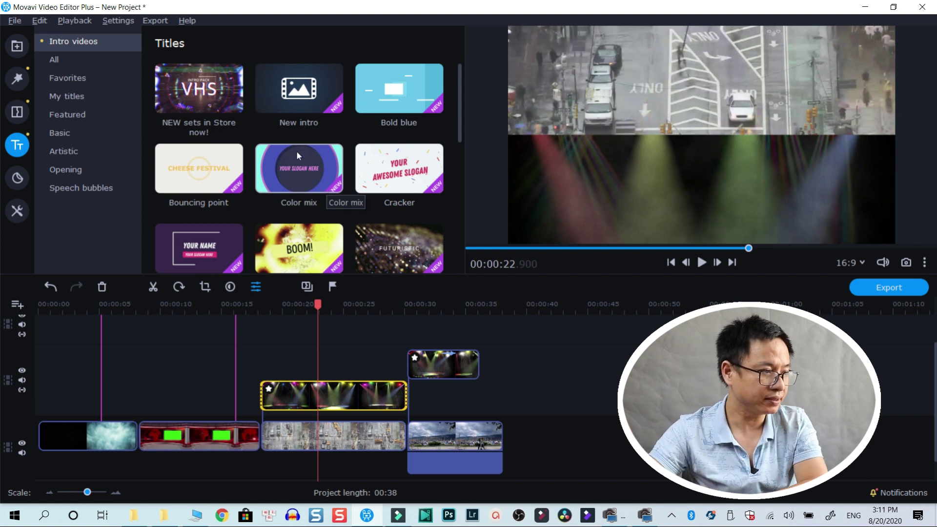
pyautogui.click(17, 111)
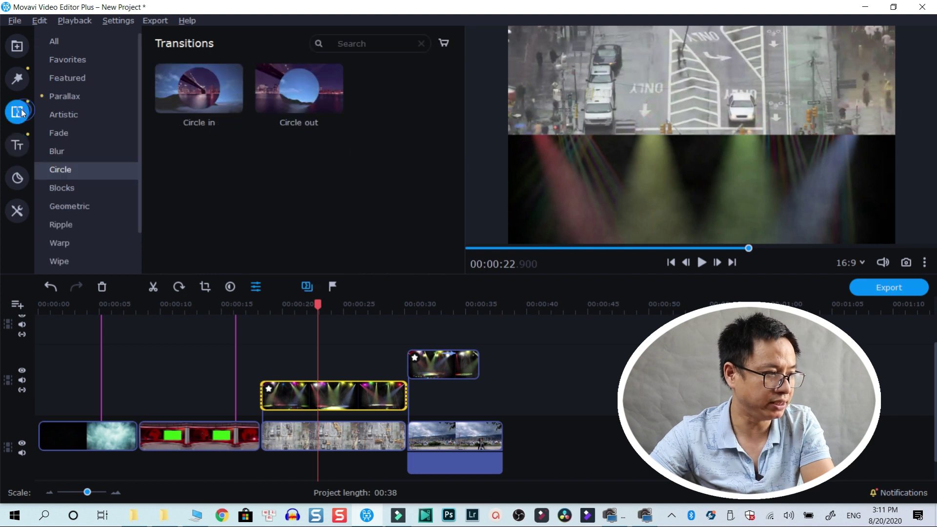
# Browse the Lens flare and Light leaks presets in the Filters library
pyautogui.click(17, 78)
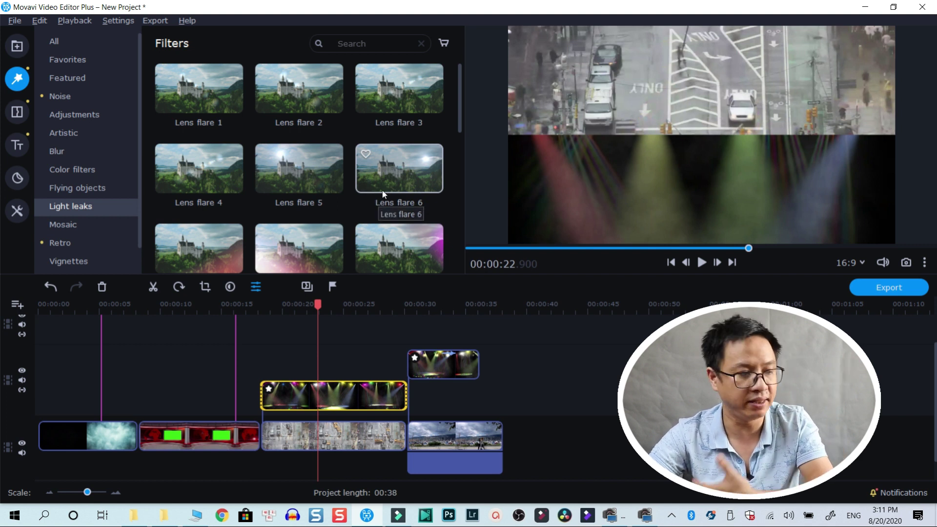
pyautogui.scroll(-4, 384, 201)
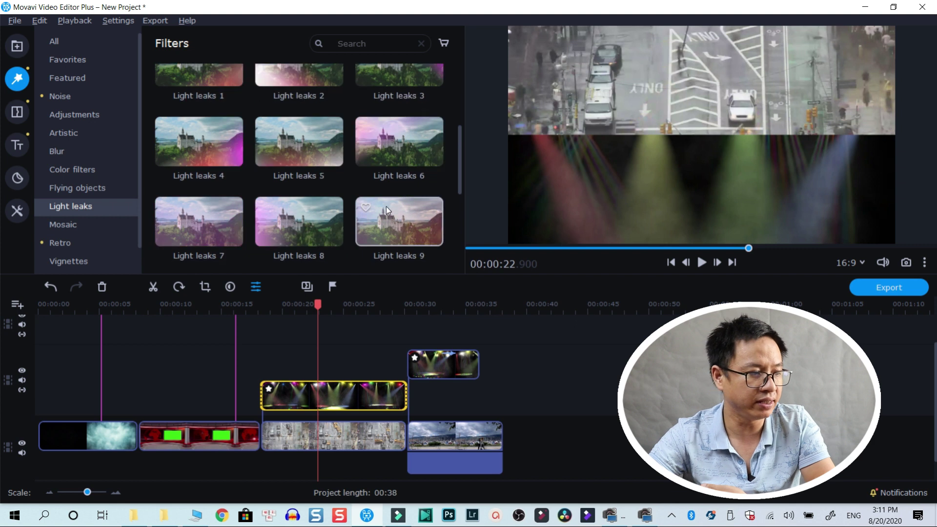
pyautogui.scroll(-2, 385, 207)
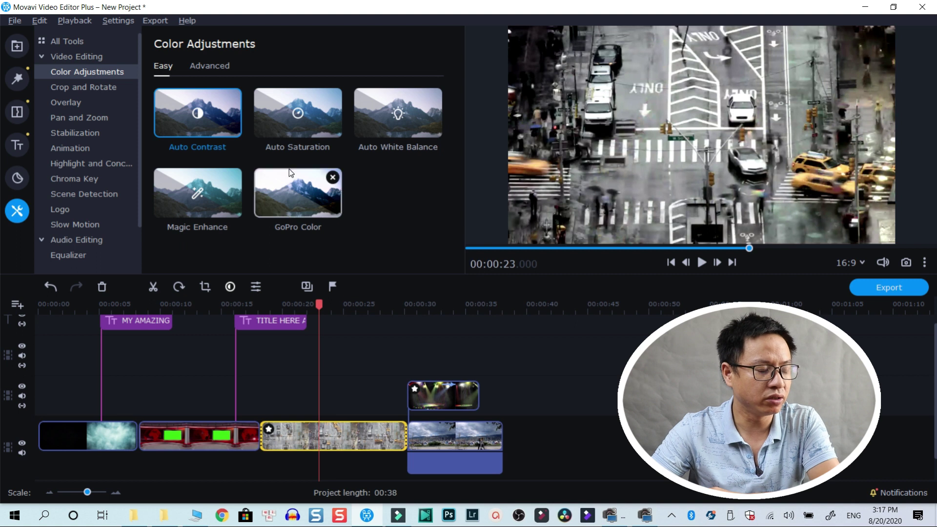
# Preview Auto Contrast, Auto Saturation and Auto White Balance on the castle sample
pyautogui.click(210, 126)
pyautogui.click(256, 125)
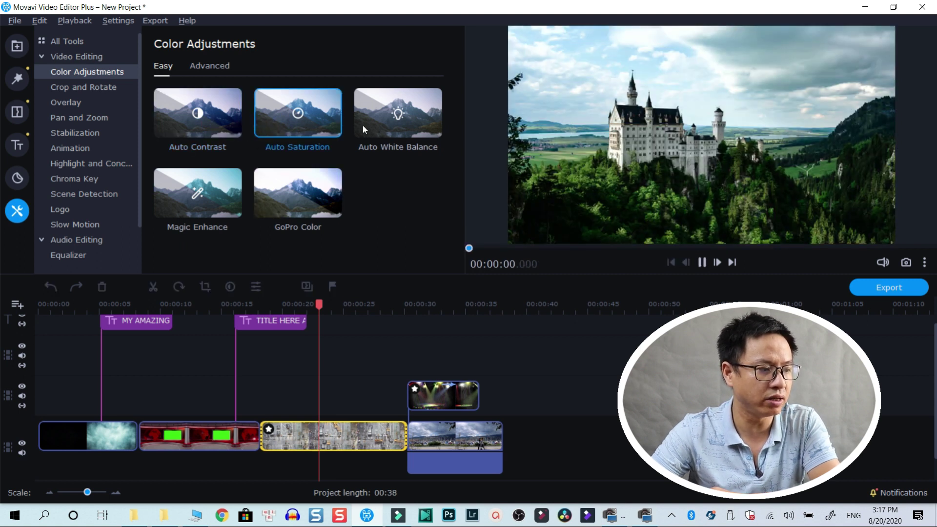
pyautogui.click(374, 125)
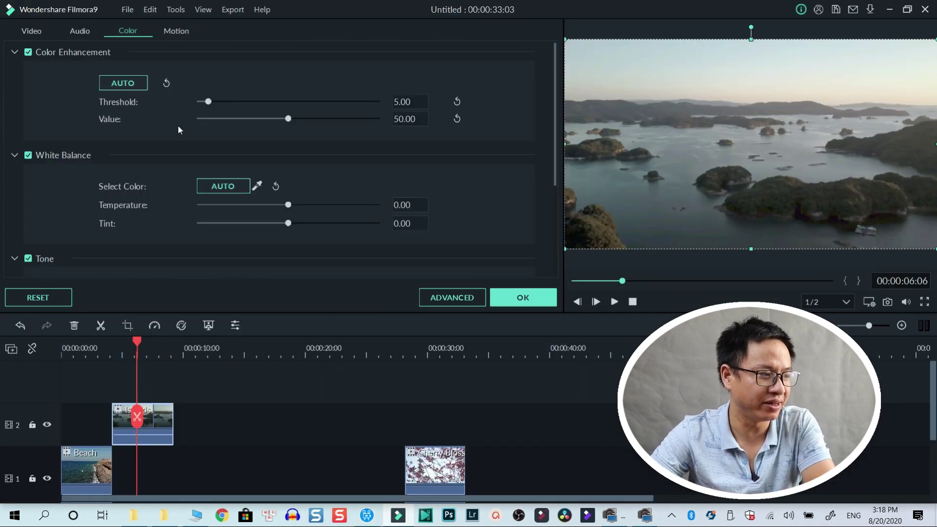
# Apply AUTO Color Enhancement to the island clip, then return to Movavi
pyautogui.click(132, 85)
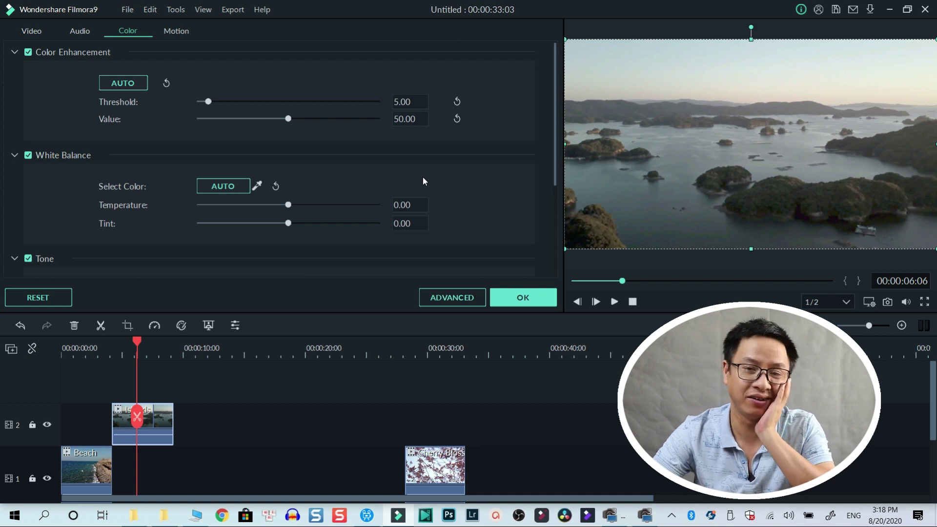
pyautogui.click(367, 515)
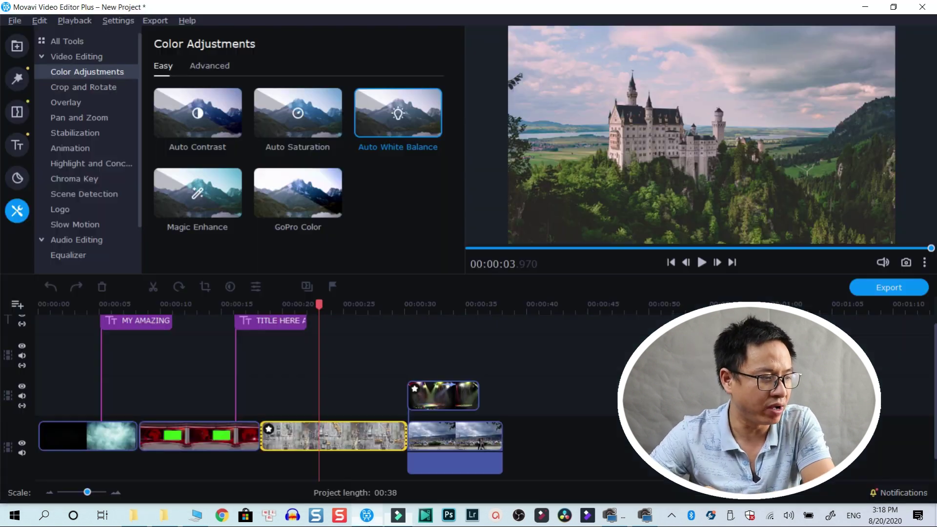
# Review Movavi's Advanced colour sliders, then select the Islands clip on Filmora9's track 2
pyautogui.click(218, 67)
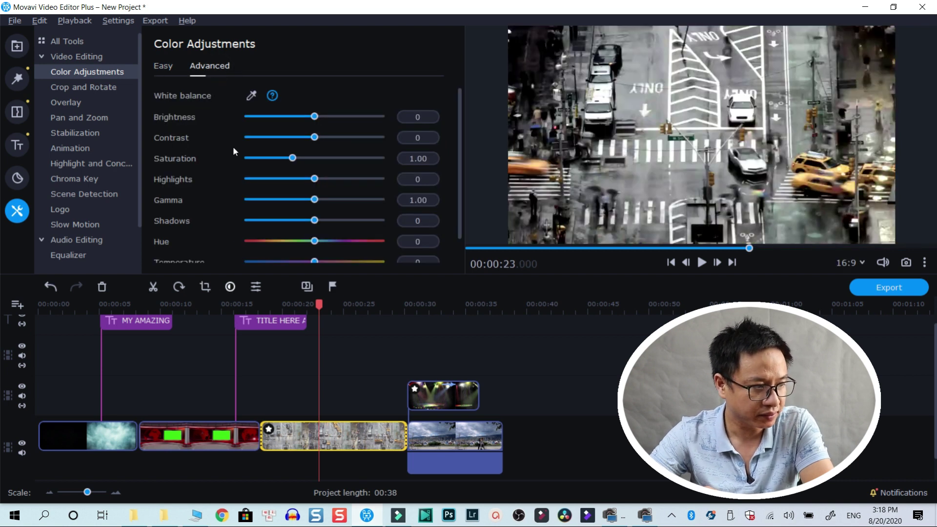
pyautogui.scroll(-1, 233, 149)
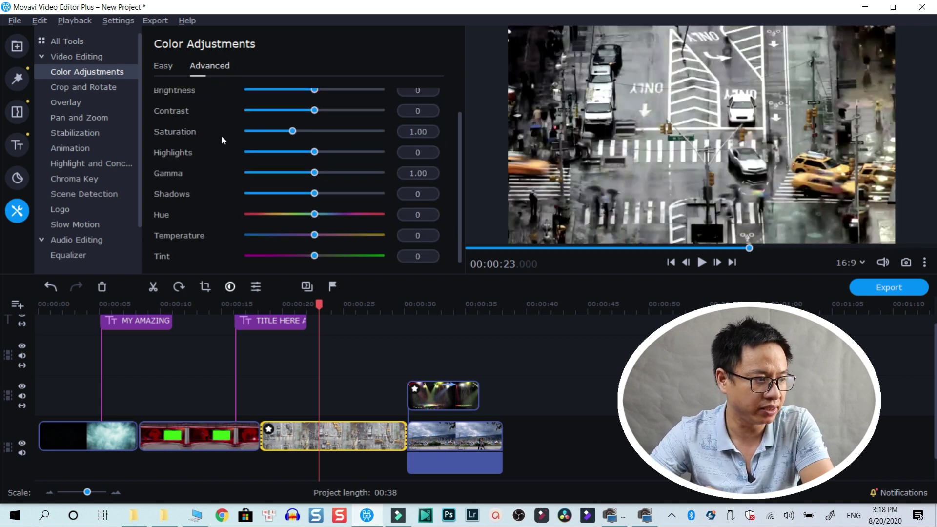
pyautogui.scroll(1, 210, 131)
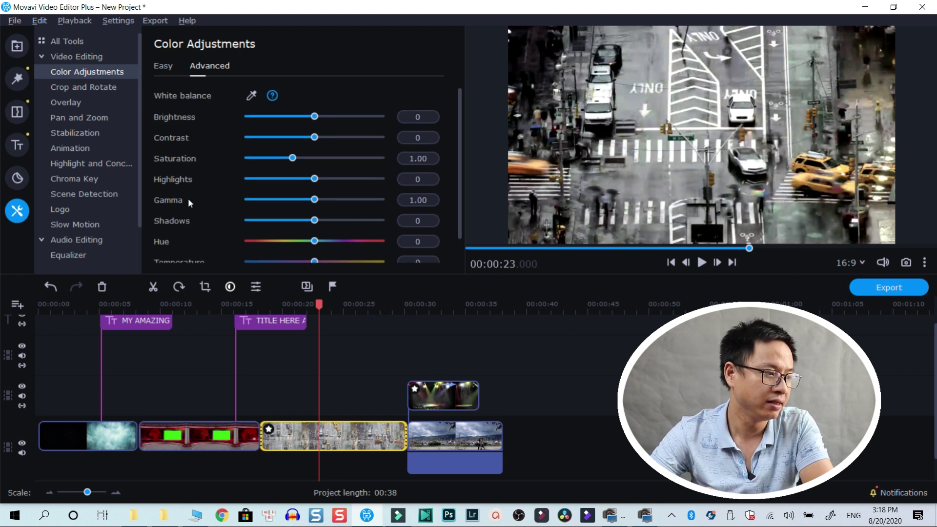
pyautogui.scroll(-1, 188, 198)
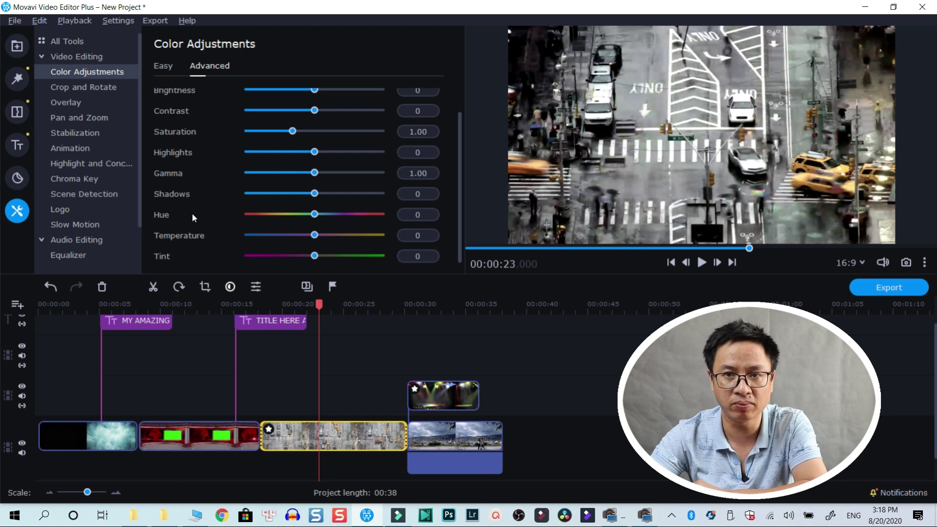
pyautogui.click(398, 514)
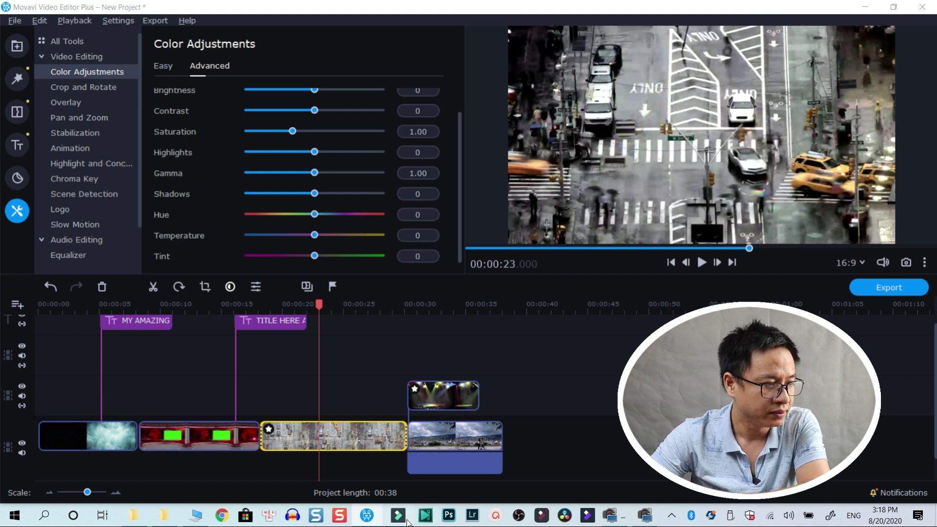
pyautogui.click(147, 420)
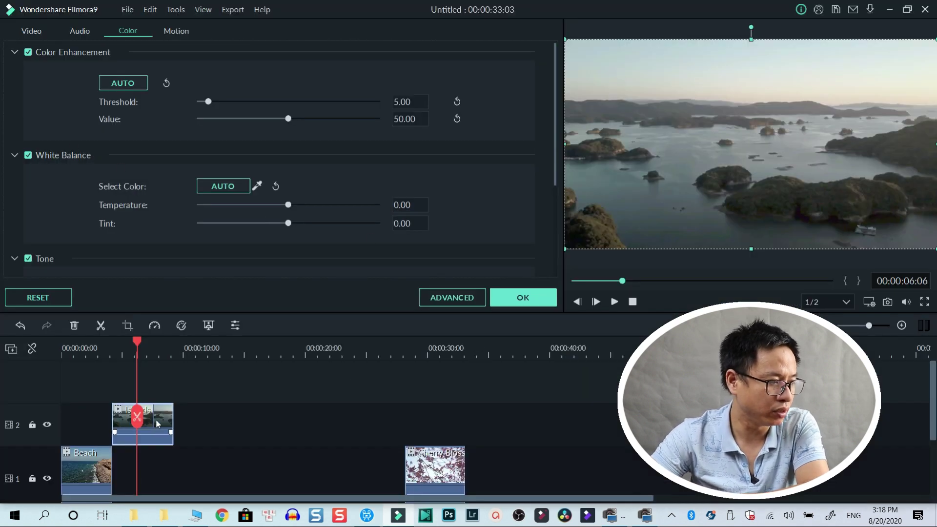
# Give the Islands clip the TEALORANGE3 3D LUT and open Advanced Color Correction's Adjust tab
pyautogui.scroll(-3, 274, 220)
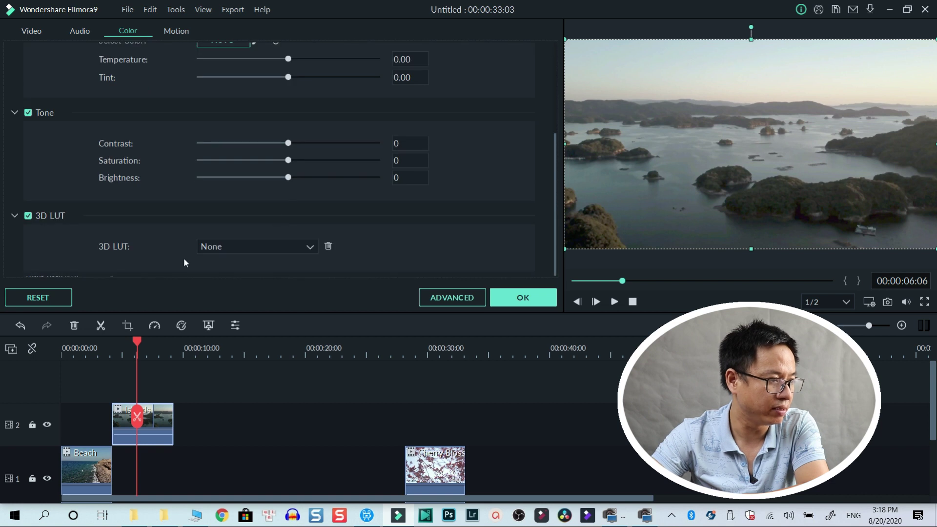
pyautogui.click(242, 246)
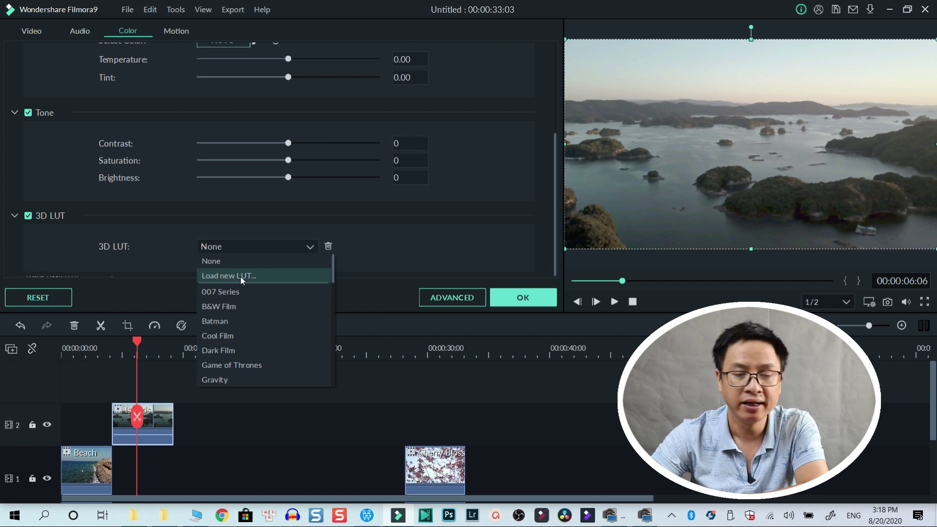
pyautogui.scroll(-4, 263, 298)
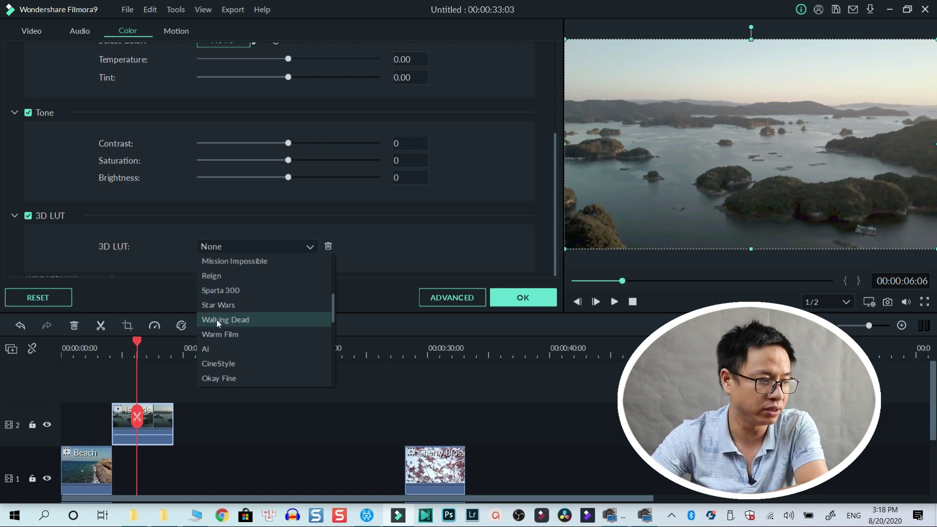
pyautogui.click(216, 318)
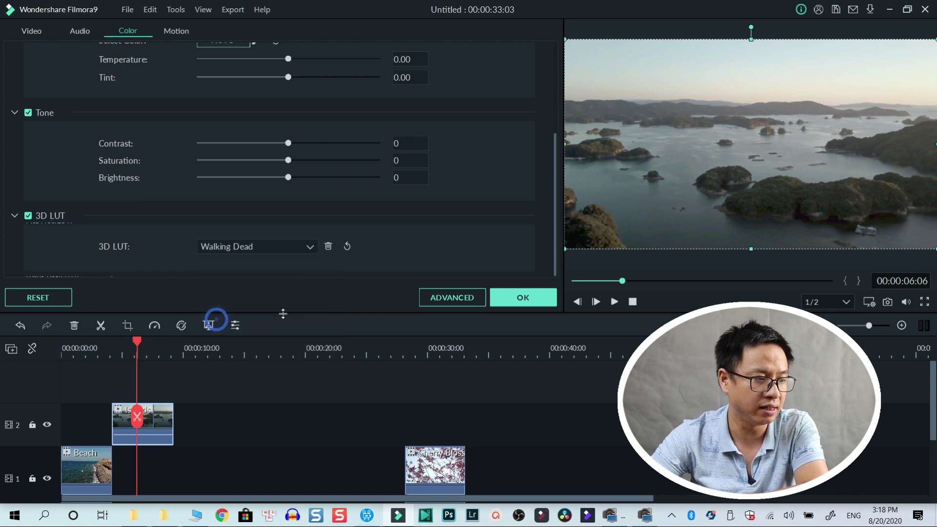
pyautogui.click(272, 247)
pyautogui.scroll(-3, 259, 315)
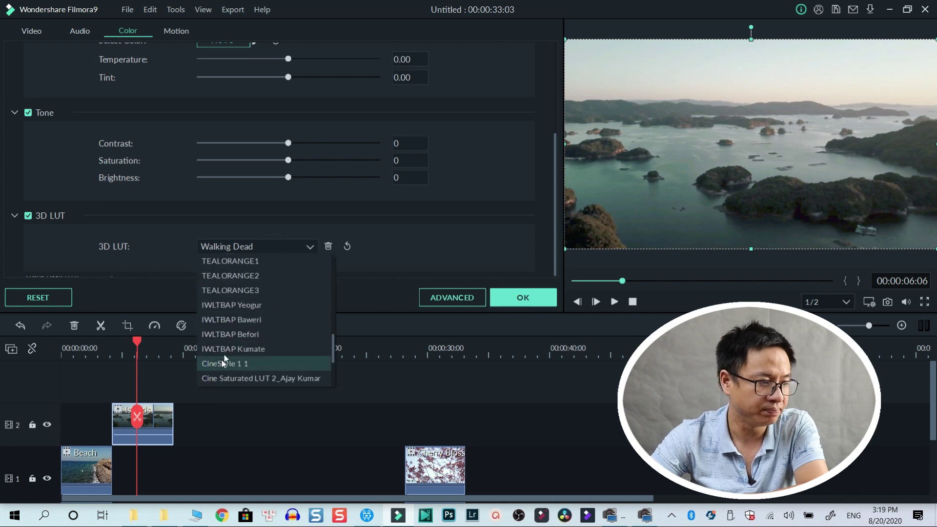
pyautogui.click(239, 292)
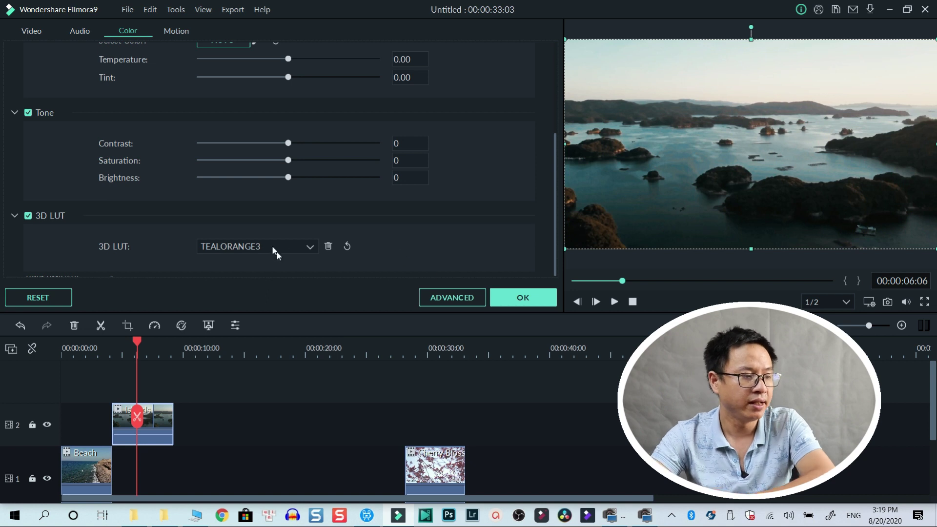
pyautogui.click(440, 299)
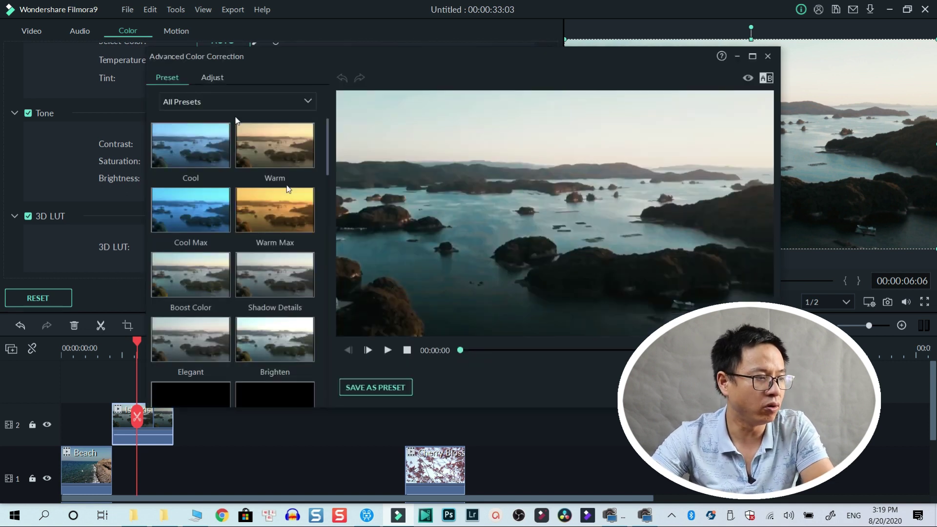
pyautogui.click(215, 78)
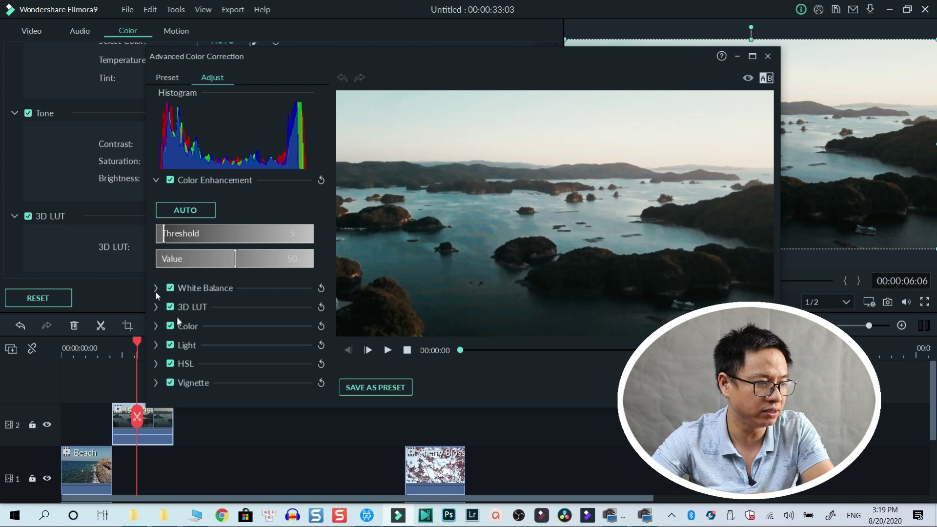
# Expand the Color, Light, HSL and Vignette sections, then return to Movavi
pyautogui.click(154, 325)
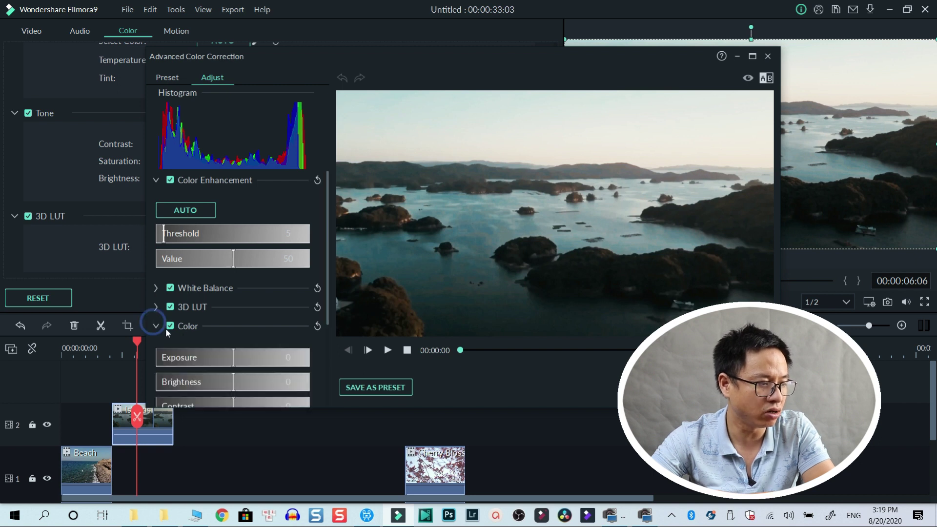
pyautogui.scroll(-3, 205, 334)
pyautogui.click(157, 375)
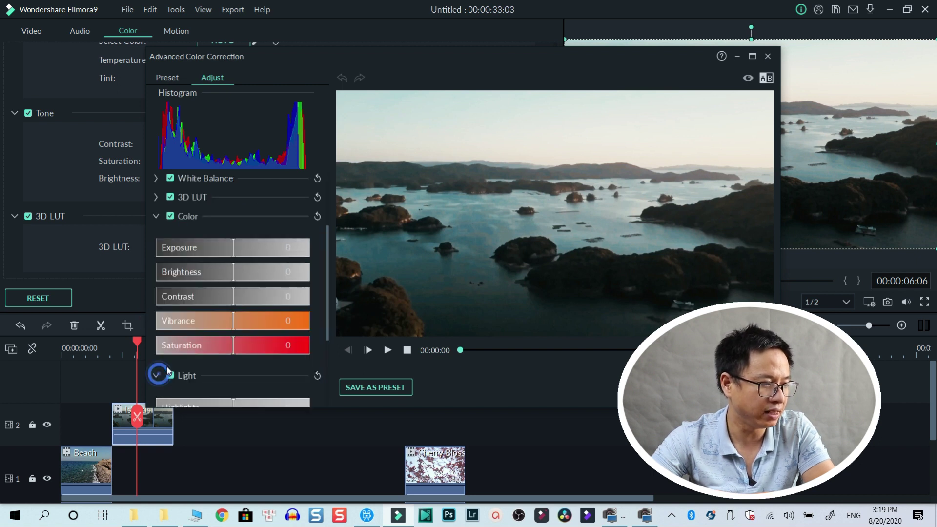
pyautogui.scroll(-3, 157, 374)
pyautogui.scroll(-1, 157, 373)
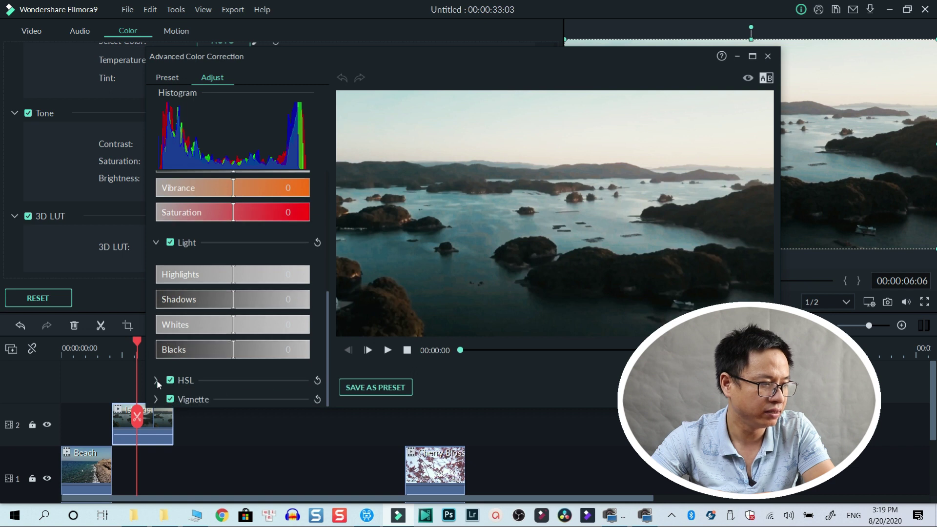
pyautogui.click(157, 380)
pyautogui.scroll(-3, 157, 380)
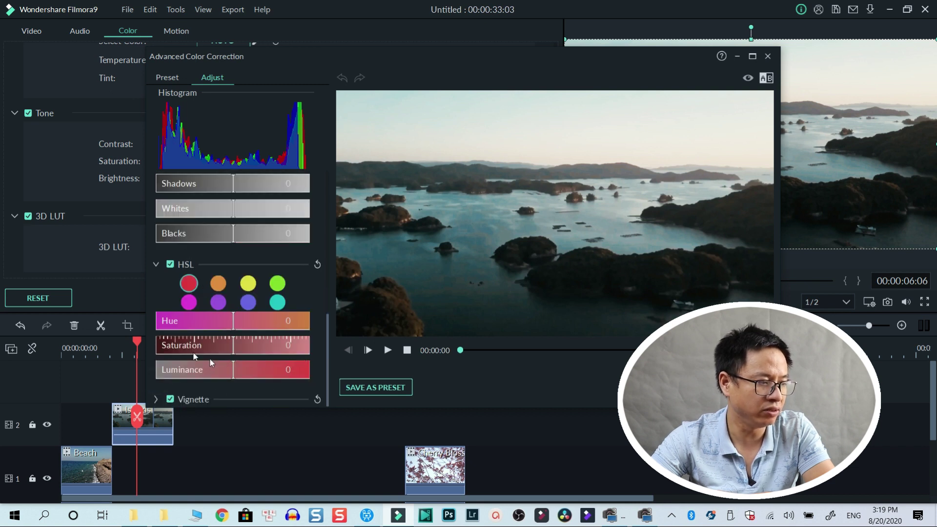
pyautogui.click(157, 398)
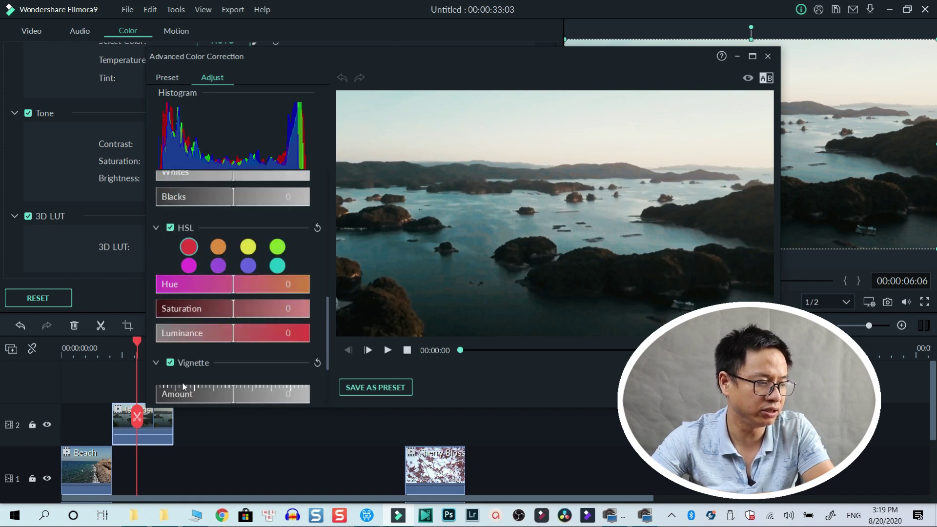
pyautogui.scroll(-1, 193, 383)
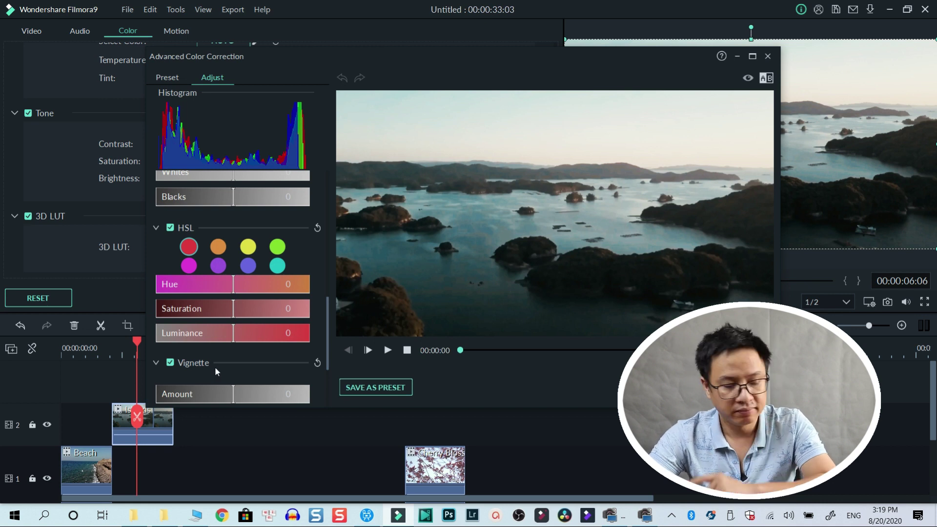
pyautogui.click(366, 515)
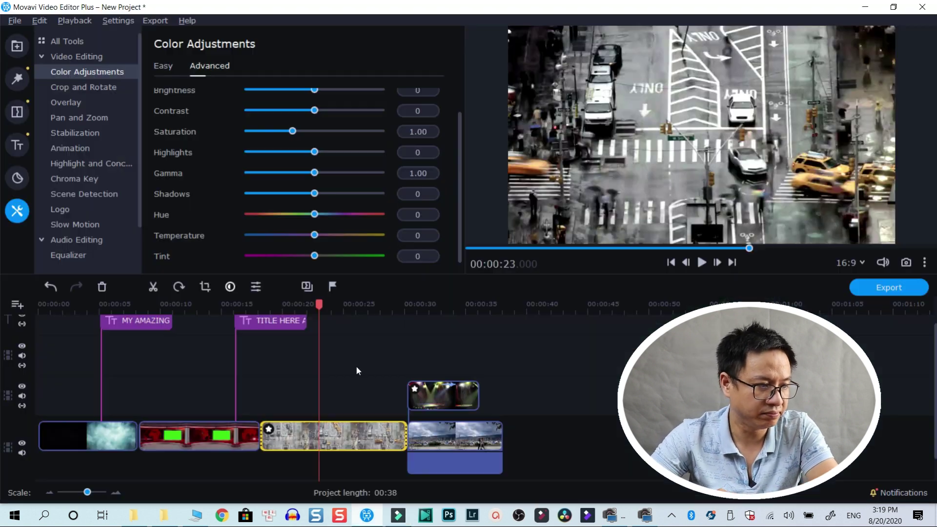
# Scroll through the Advanced Color Adjustments sliders in Movavi
pyautogui.scroll(1, 331, 174)
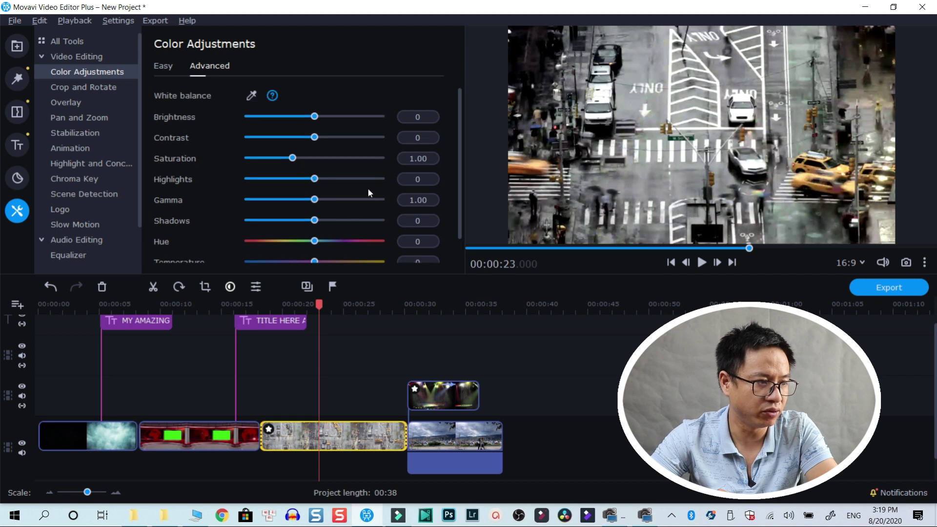
pyautogui.scroll(-1, 314, 195)
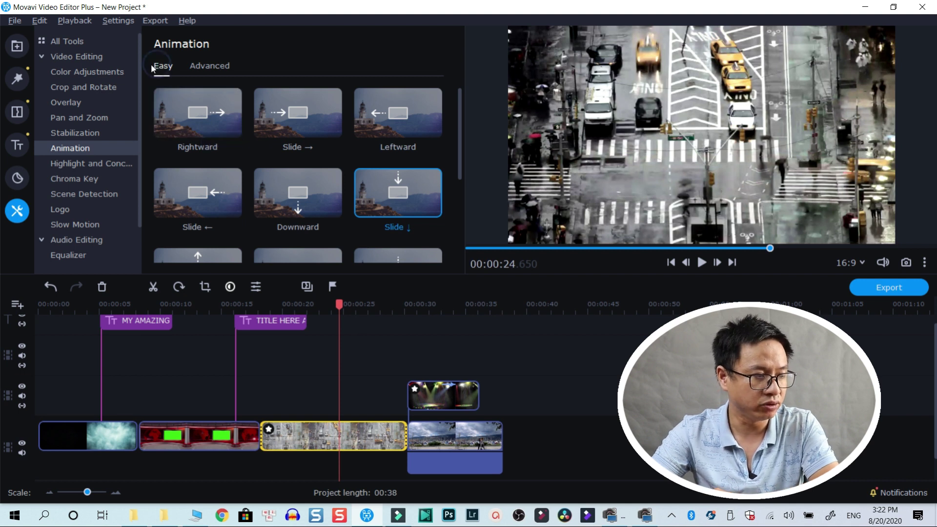
# Add an Advanced animation to the city clip, shift the video right and move the first keyframe earlier
pyautogui.click(208, 66)
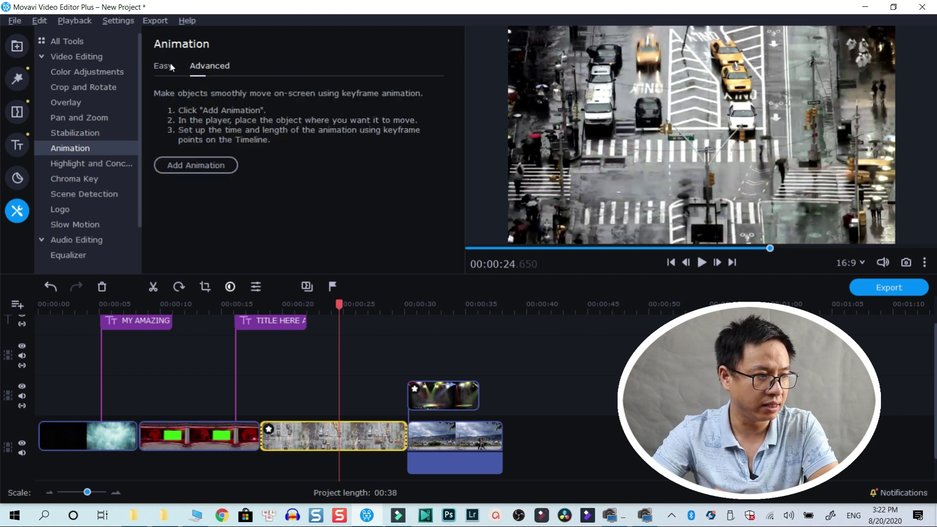
pyautogui.click(193, 165)
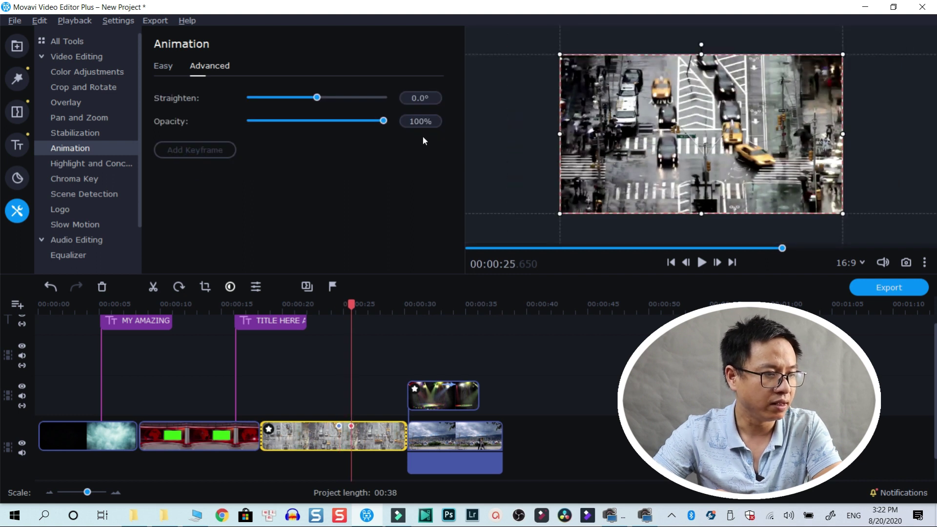
pyautogui.moveTo(666, 147); pyautogui.dragTo(785, 147)
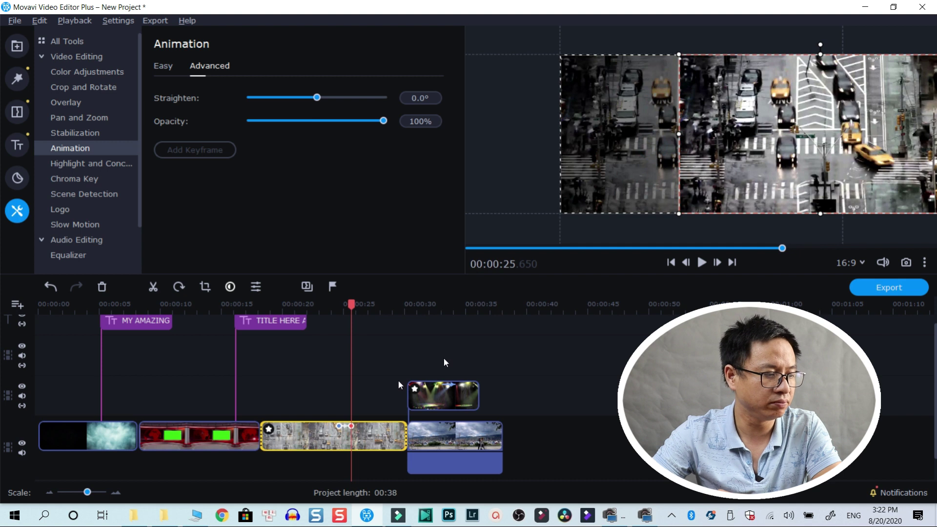
pyautogui.moveTo(347, 428); pyautogui.dragTo(327, 432)
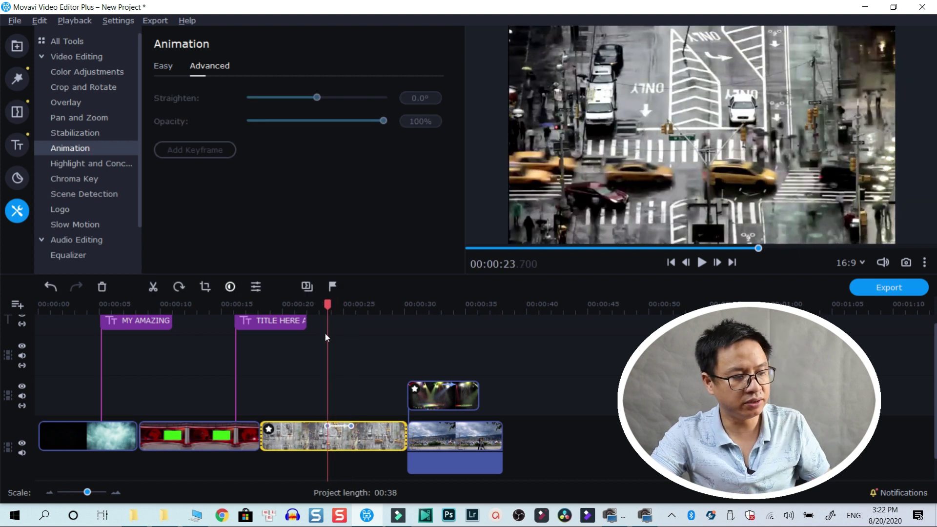
pyautogui.click(306, 306)
pyautogui.press('space')
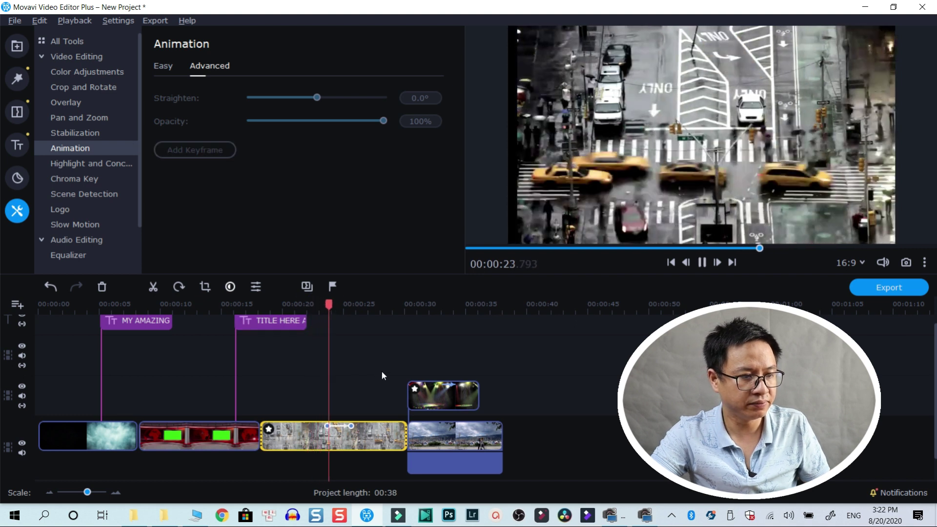
pyautogui.press('space')
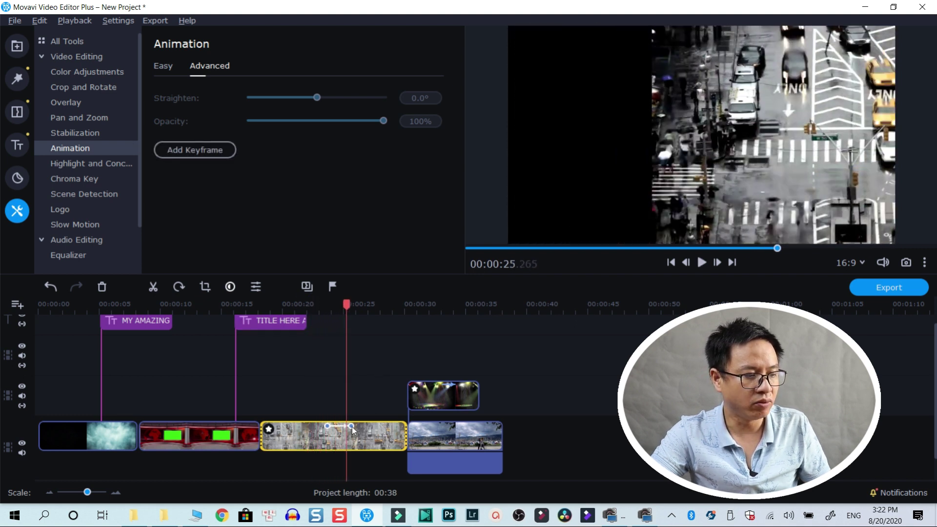
# Add a keyframe at 27.25 s that tilts the city clip to -22.3°, then play back the animation
pyautogui.click(374, 305)
pyautogui.click(371, 429)
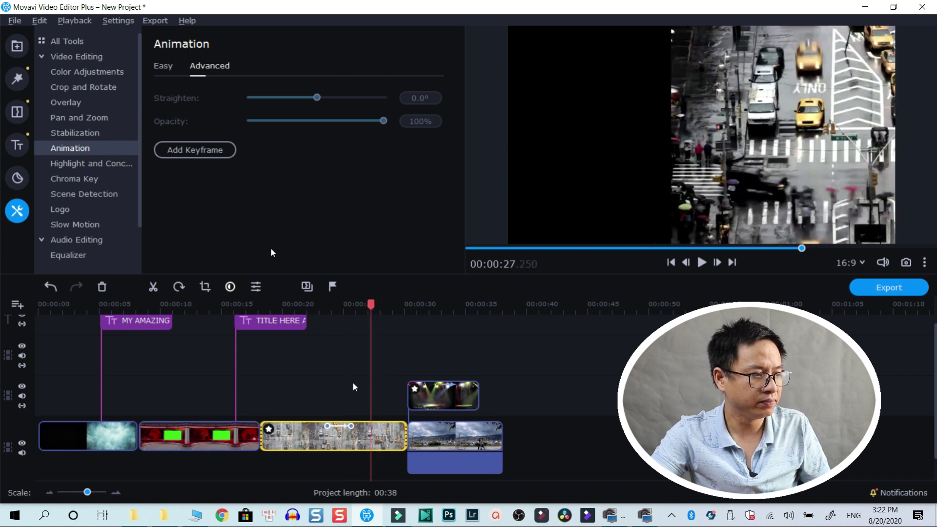
pyautogui.click(176, 150)
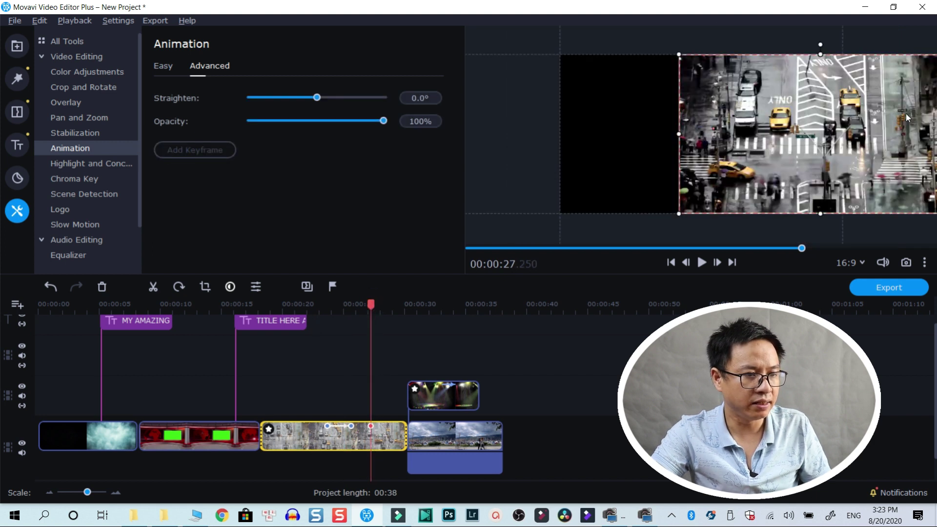
pyautogui.moveTo(821, 45); pyautogui.dragTo(801, 63)
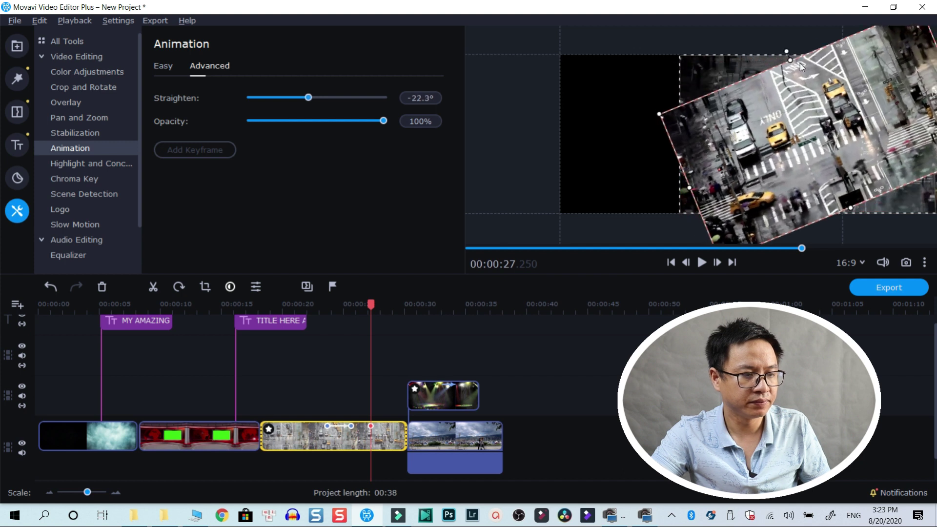
pyautogui.moveTo(805, 117); pyautogui.dragTo(735, 117)
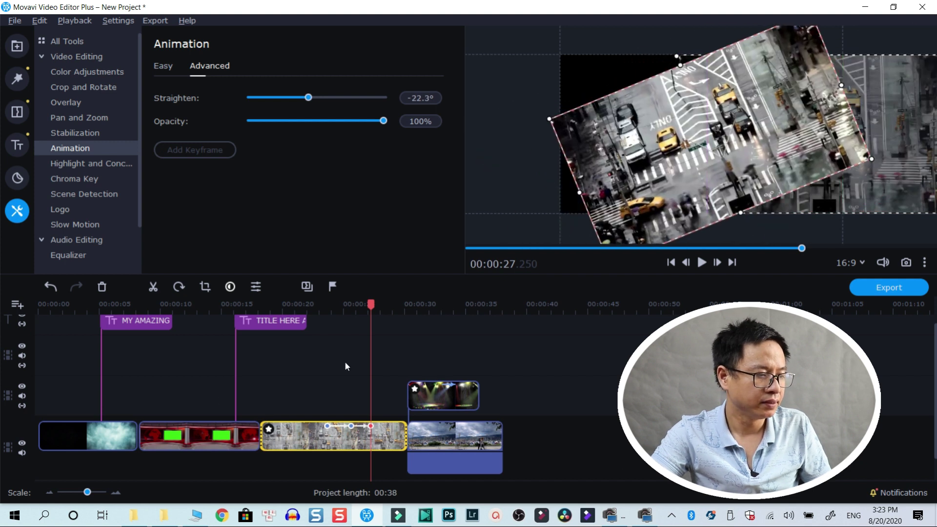
pyautogui.click(321, 305)
pyautogui.press('space')
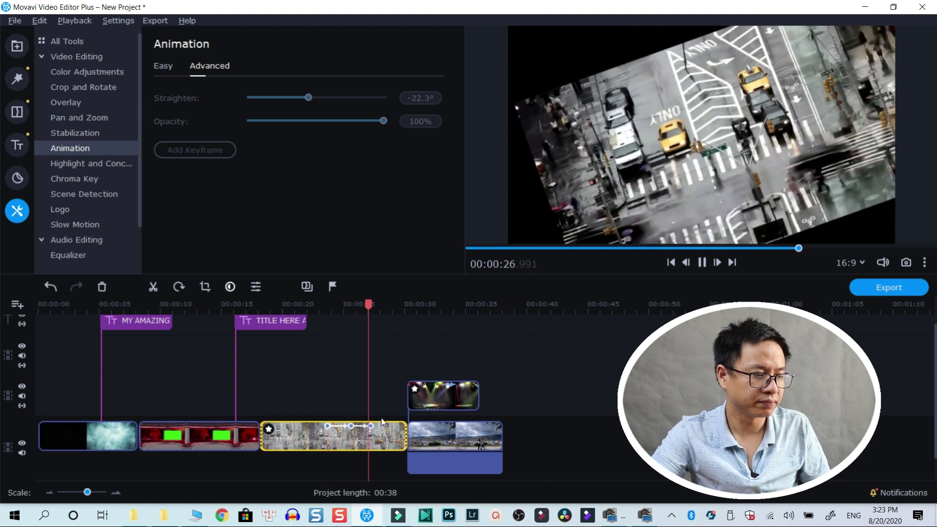
pyautogui.press('space')
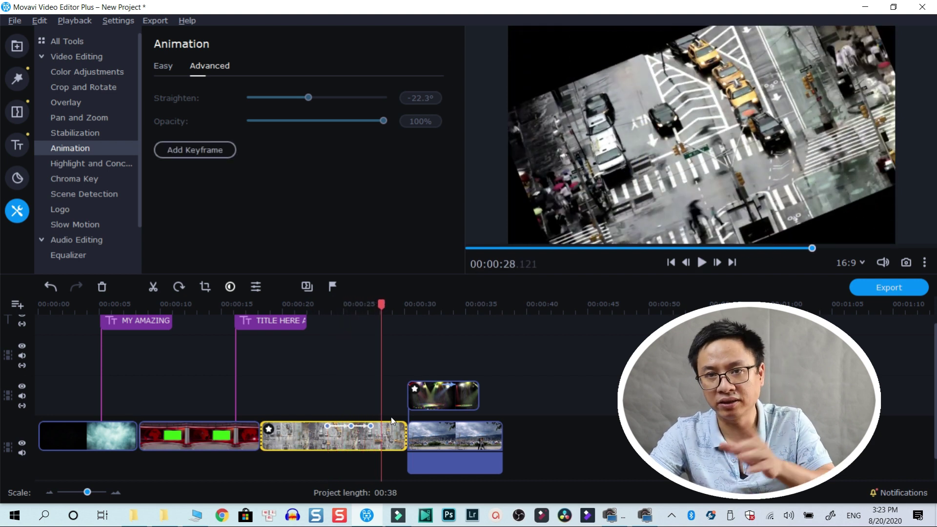
pyautogui.click(398, 517)
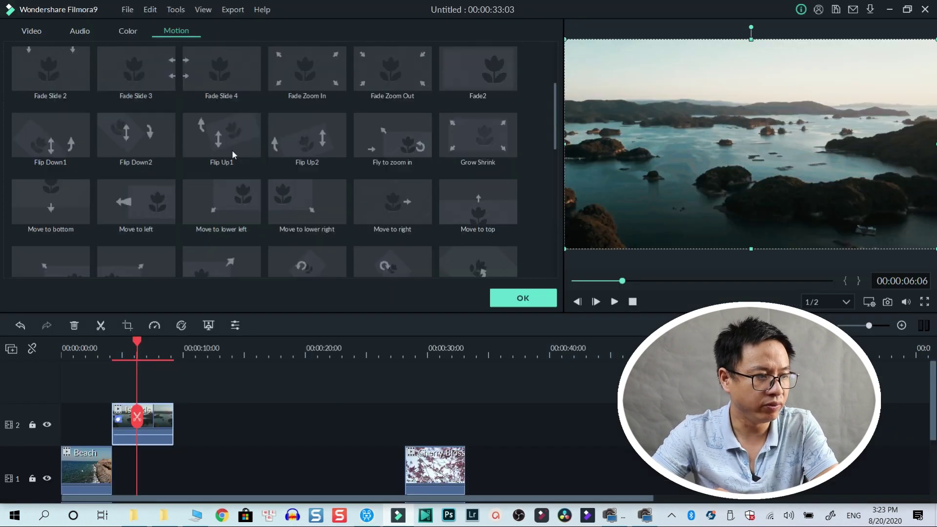
# Apply Fade Zoom In to the Islands clip and split it at about 6 seconds
pyautogui.scroll(3, 223, 159)
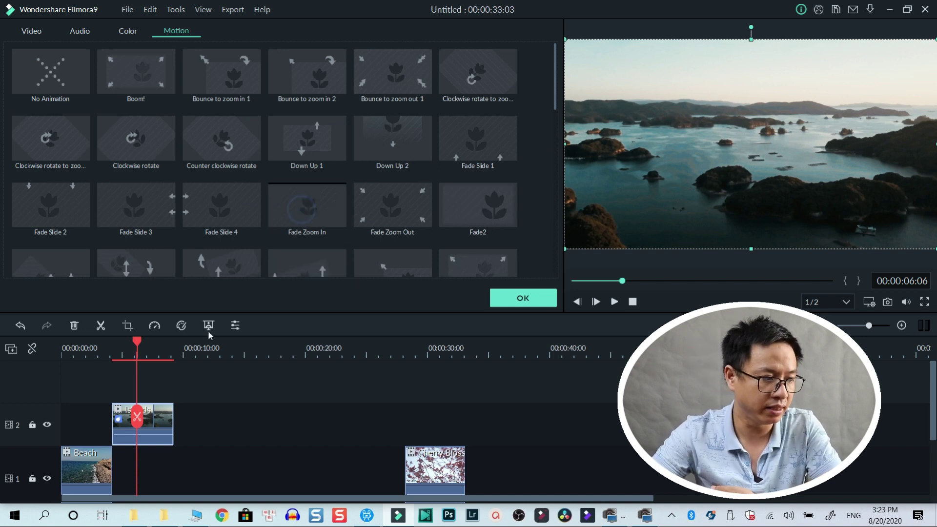
pyautogui.click(112, 355)
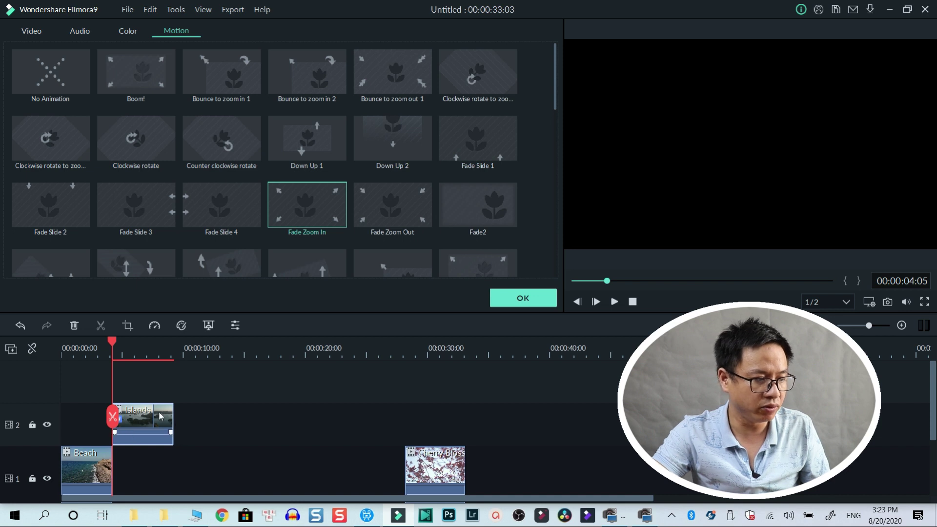
pyautogui.click(138, 360)
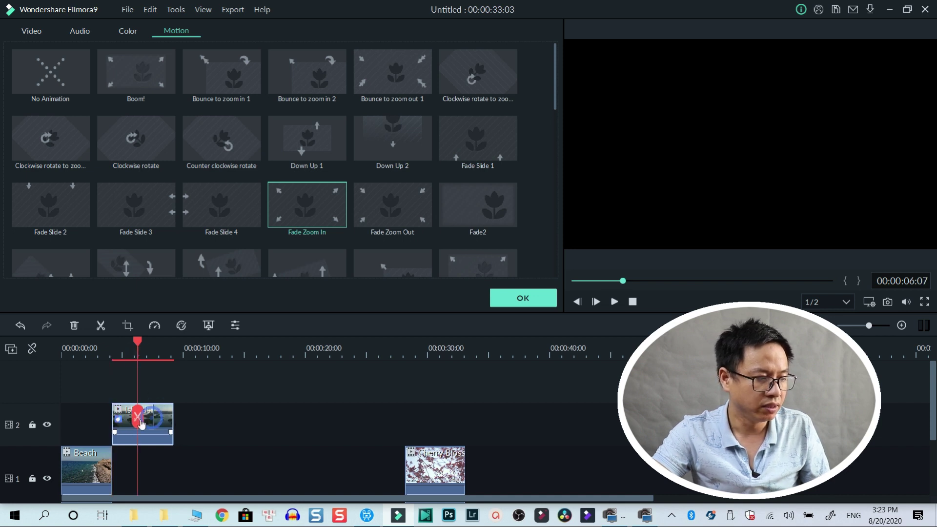
pyautogui.click(140, 423)
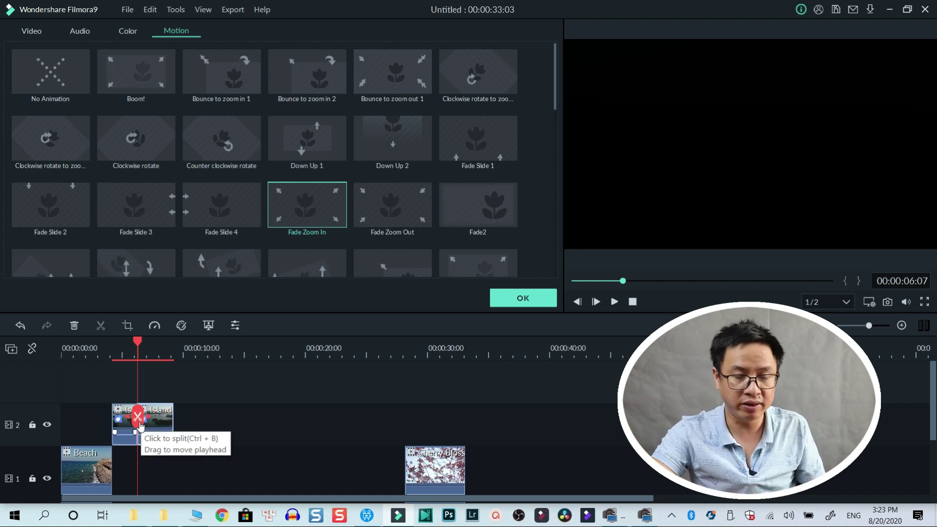
pyautogui.click(367, 516)
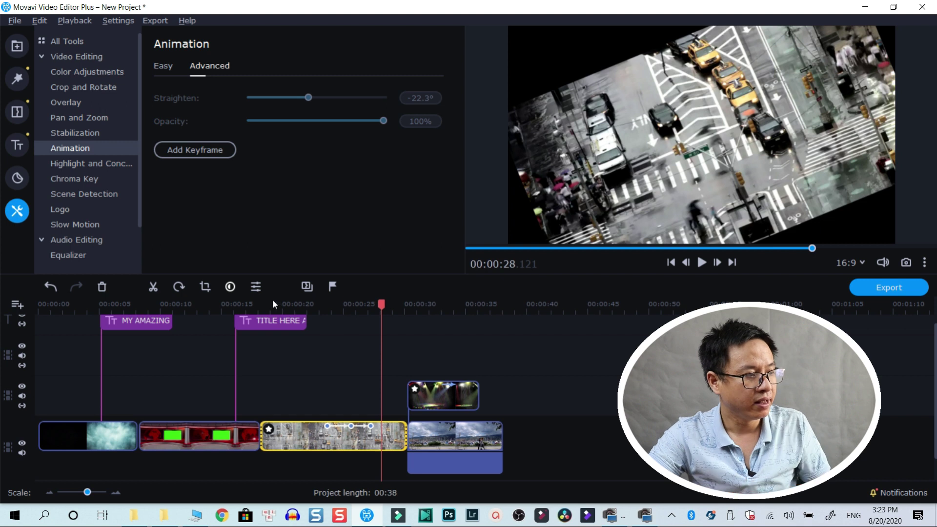
# Browse the Chroma Key, Audio Editing and Slow Motion tools, then open the city clip's Clip Properties
pyautogui.click(75, 179)
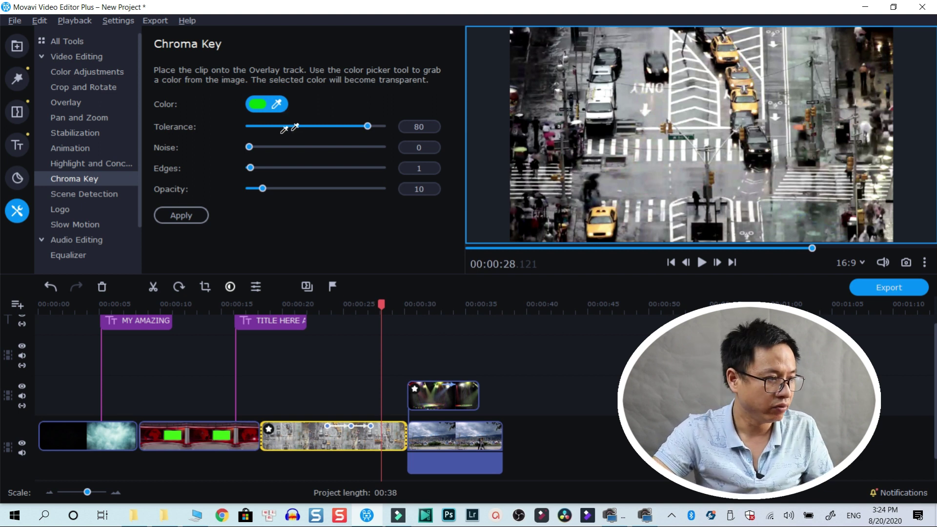
pyautogui.click(73, 238)
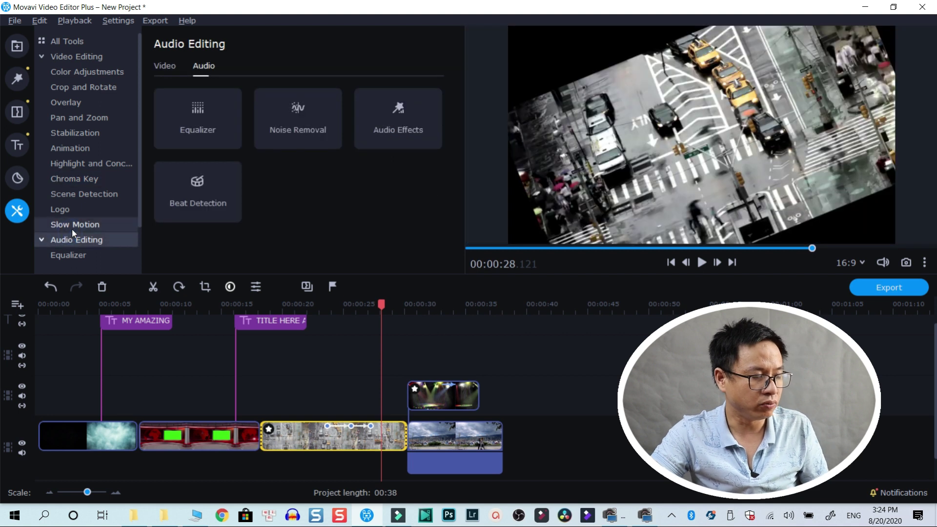
pyautogui.click(72, 229)
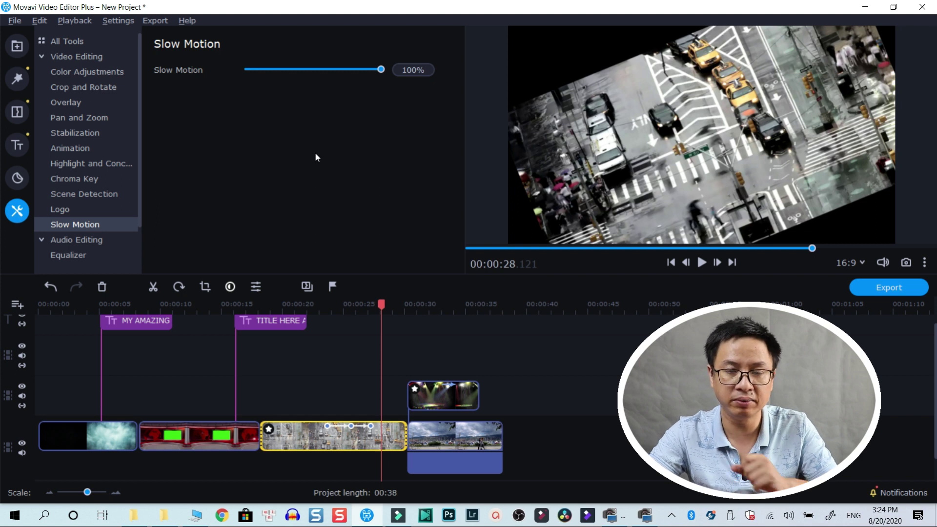
pyautogui.click(382, 441)
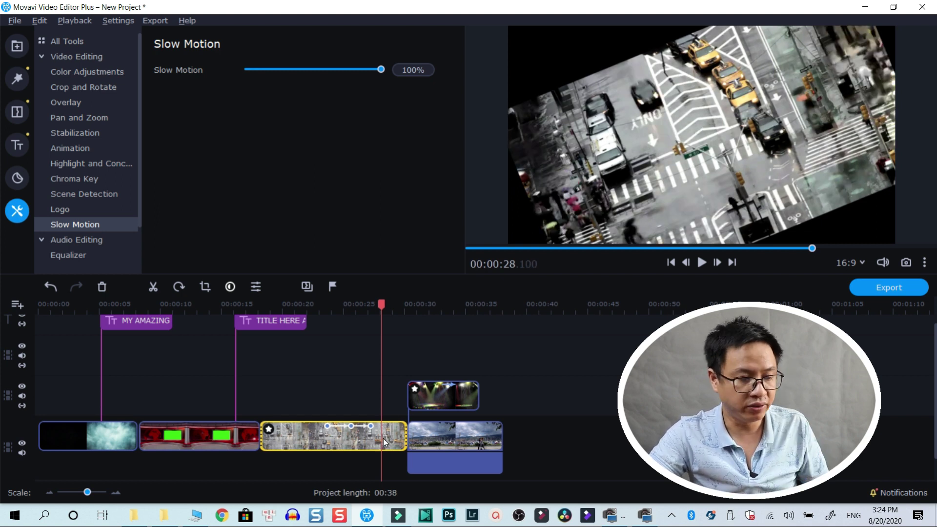
pyautogui.doubleClick(383, 438)
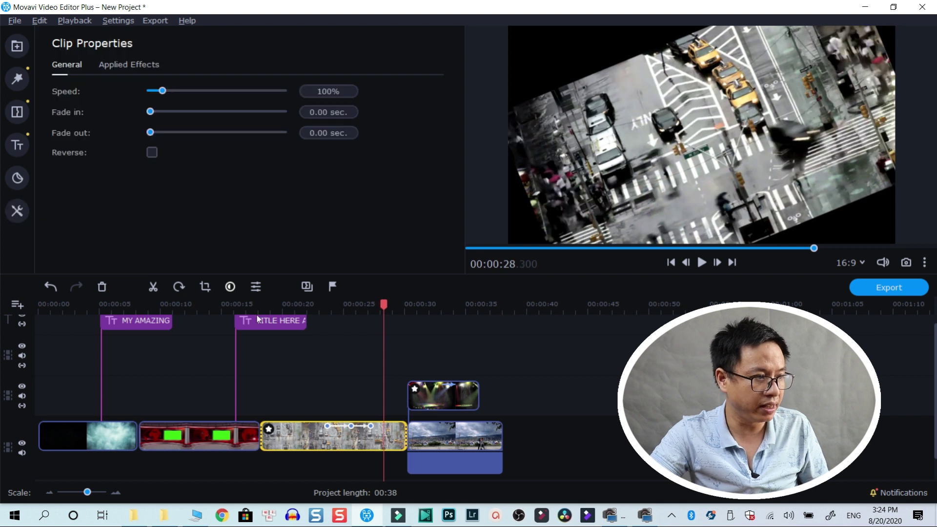
# Enter 40% as the city clip's speed in Clip Properties, stretching the project to 00:56
pyautogui.moveTo(163, 90)
pyautogui.mouseDown()
pyautogui.moveTo(239, 101)
pyautogui.moveTo(188, 110)
pyautogui.moveTo(157, 99)
pyautogui.mouseUp()
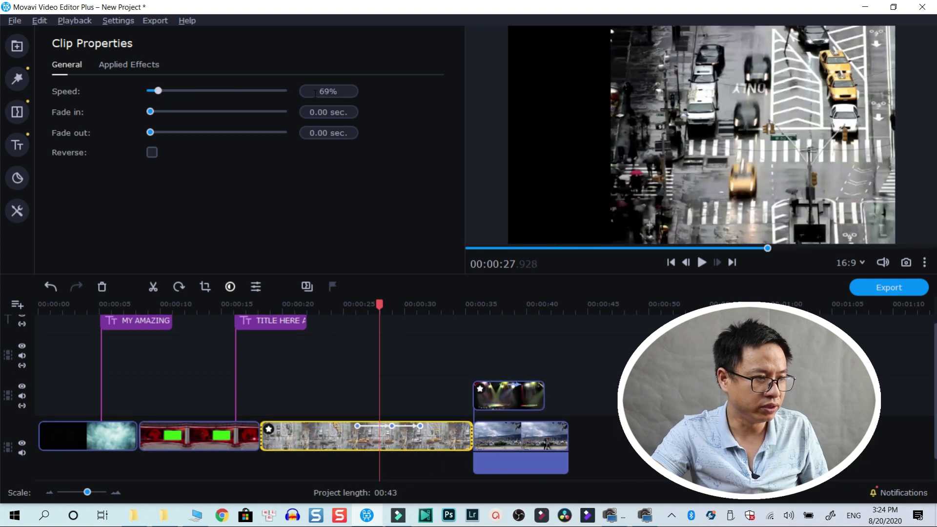
pyautogui.doubleClick(322, 91)
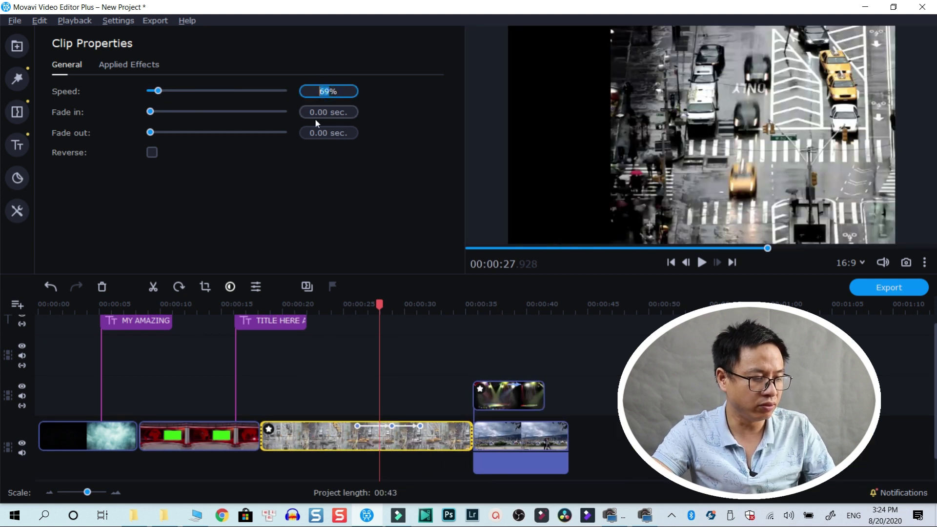
pyautogui.write('40')
pyautogui.press('Return')
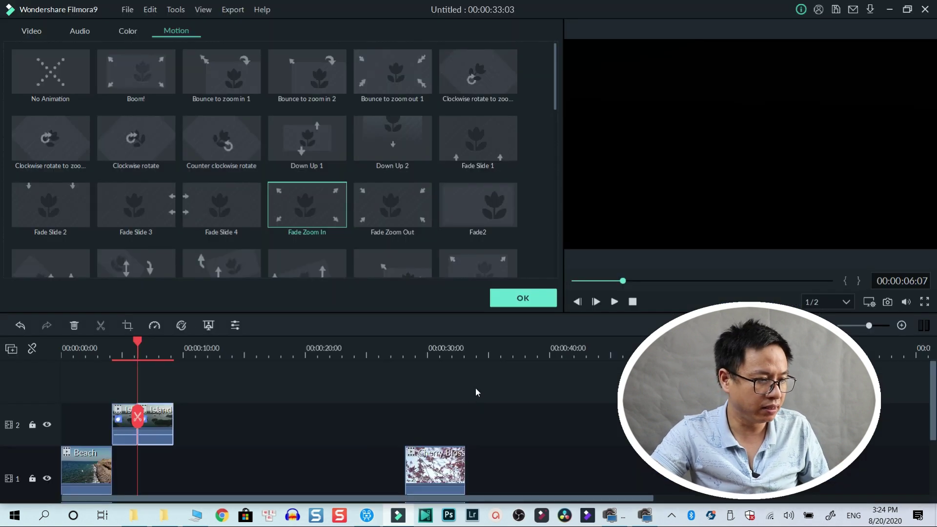
# Slow the Cherry Blossom clip to 0.26x by stretching its right edge on the timeline
pyautogui.click(523, 297)
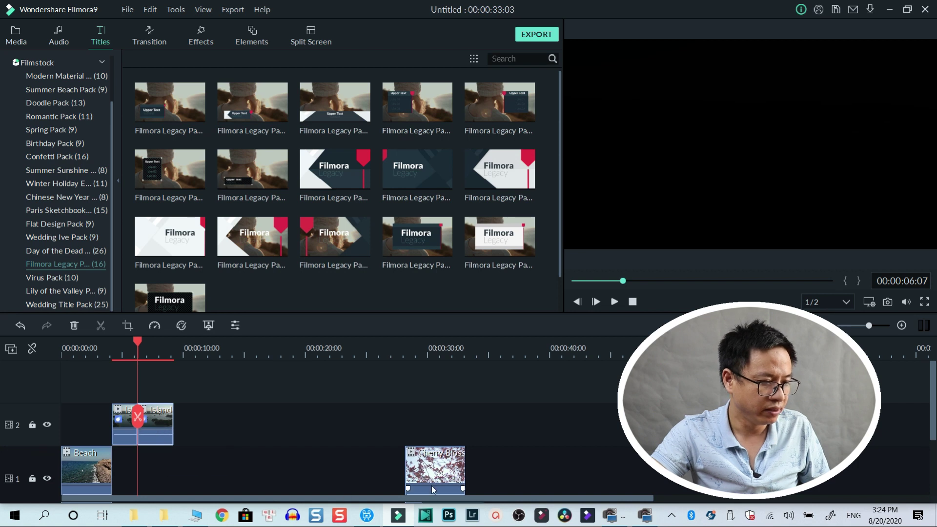
pyautogui.click(438, 449)
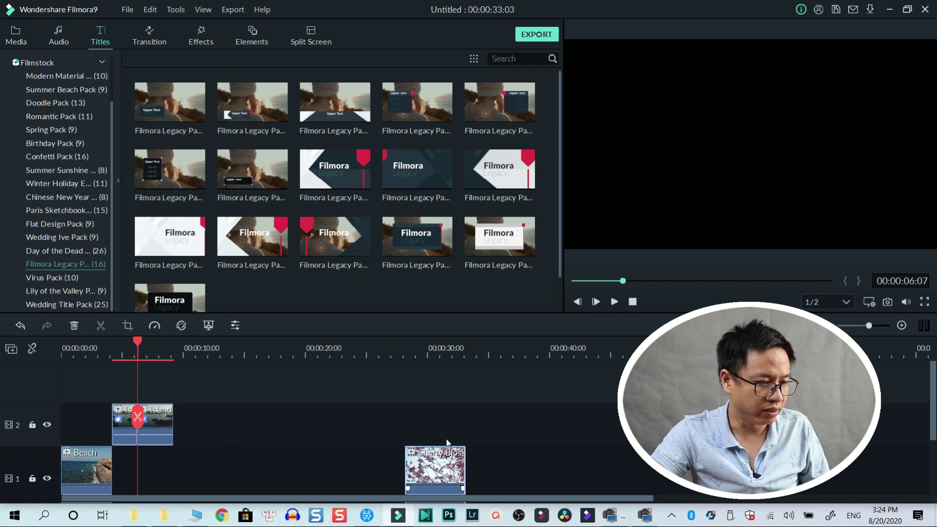
pyautogui.click(439, 472)
pyautogui.click(477, 472)
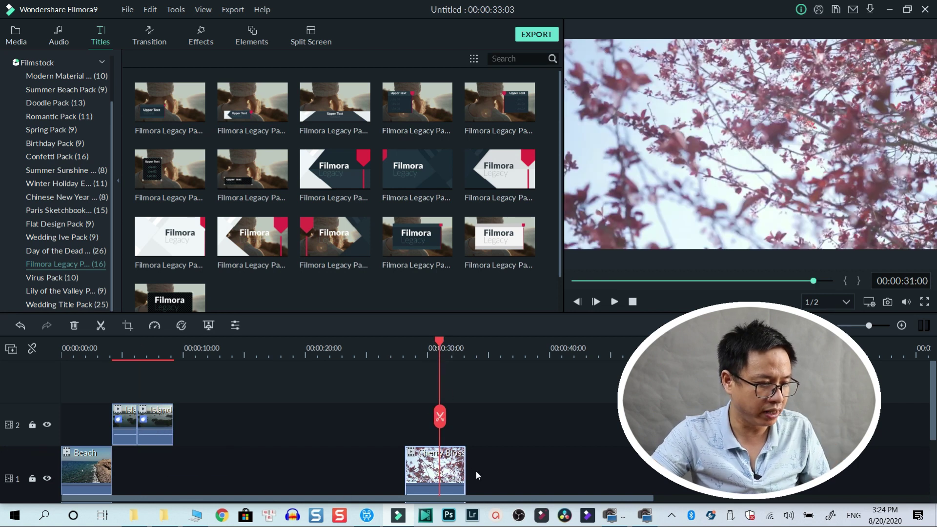
pyautogui.moveTo(466, 476); pyautogui.dragTo(634, 467)
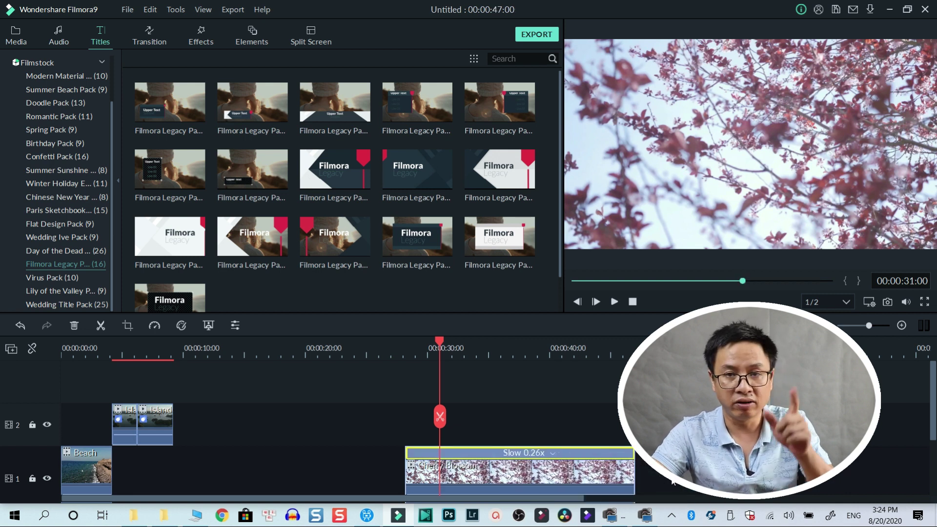
# Look through the Cherry Blossom clip's context menu and the Speed toolbar choices
pyautogui.rightClick(554, 477)
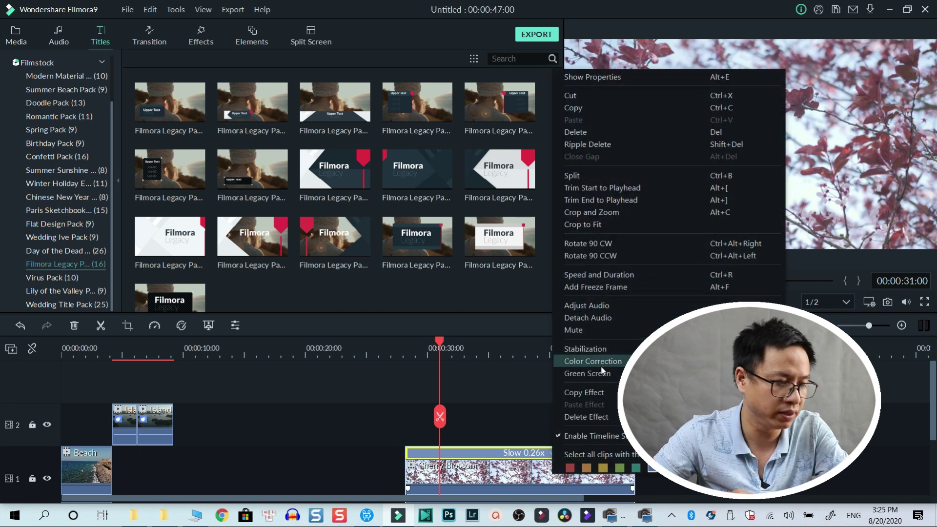
pyautogui.click(512, 476)
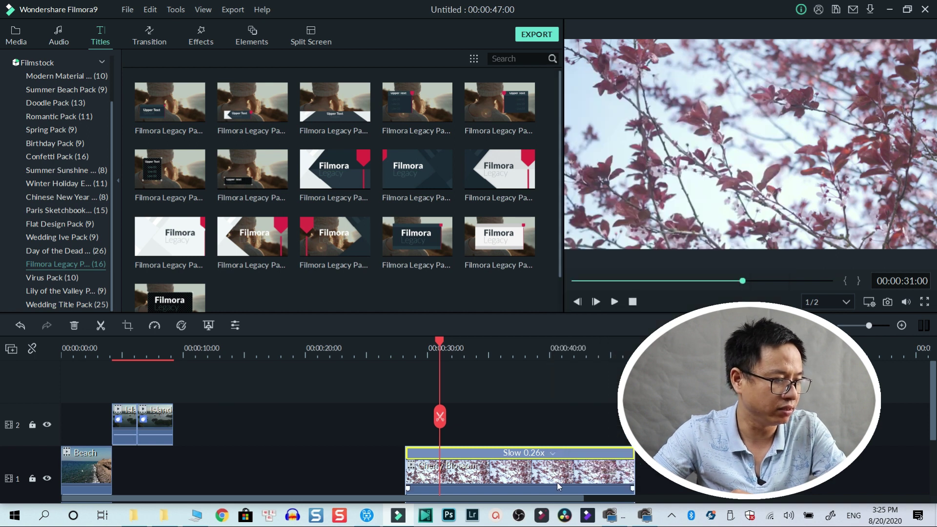
pyautogui.click(155, 326)
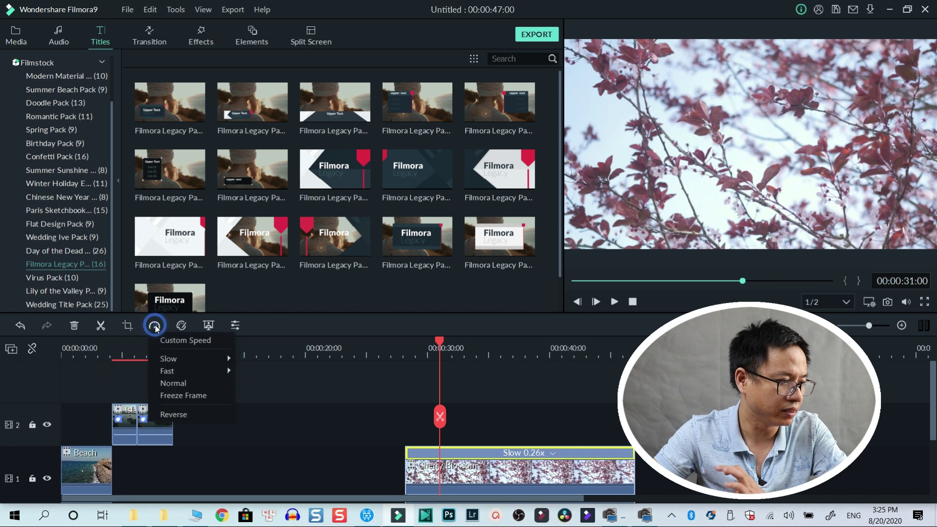
pyautogui.moveTo(206, 361)
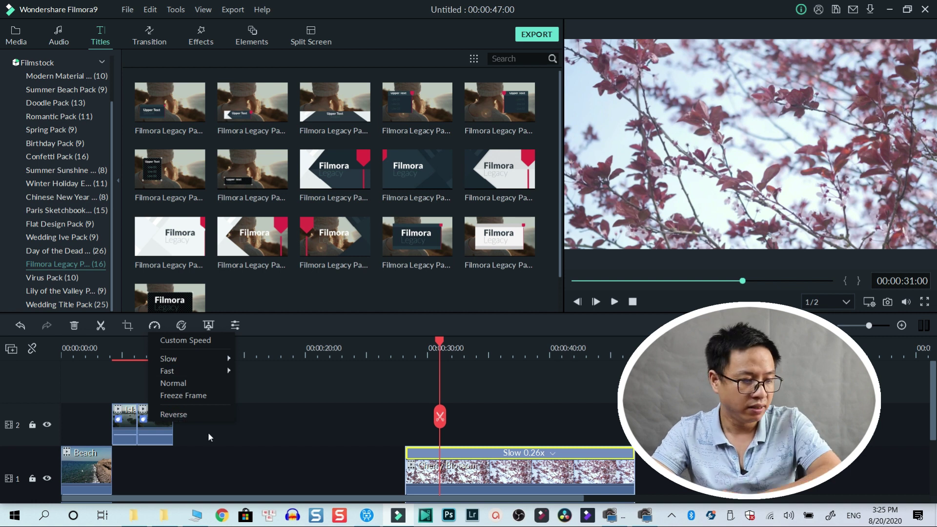
# Reverse the city traffic clip and set its speed to 60% after briefly trying 151%
pyautogui.click(366, 515)
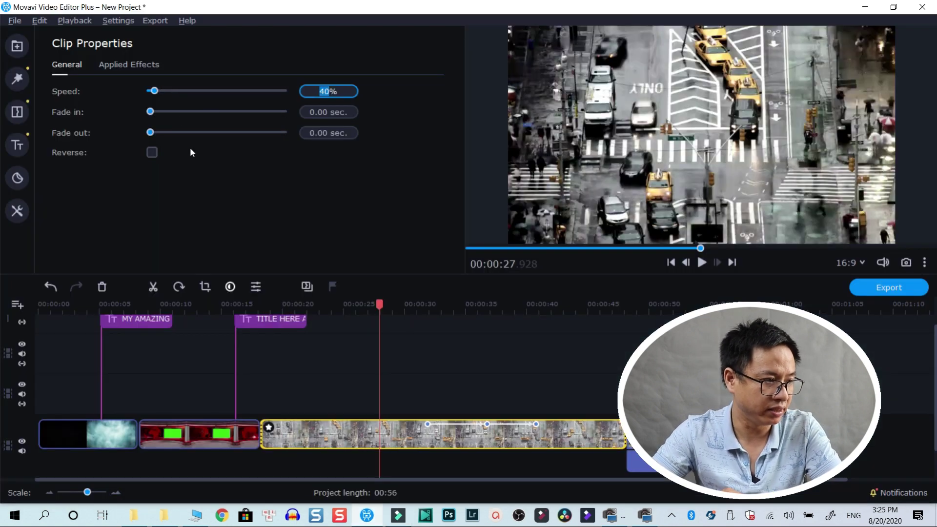
pyautogui.click(153, 155)
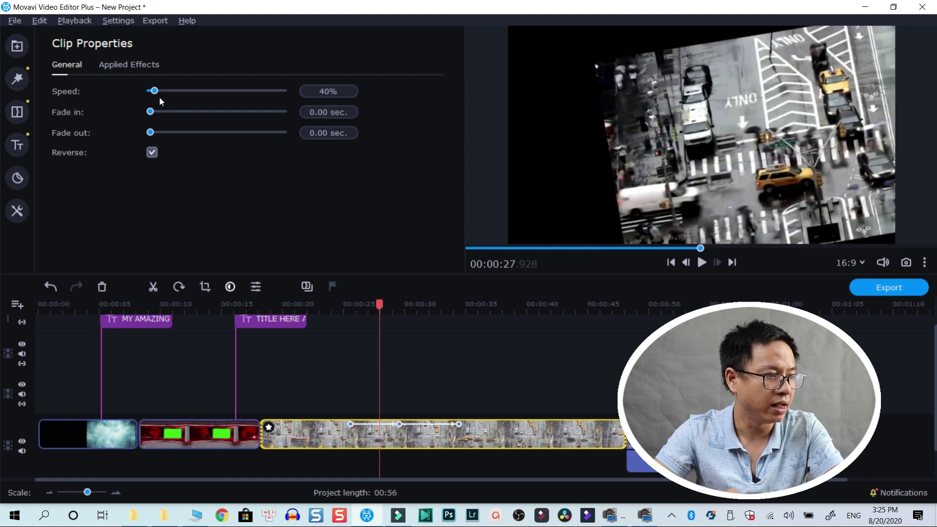
pyautogui.moveTo(155, 91); pyautogui.dragTo(168, 91)
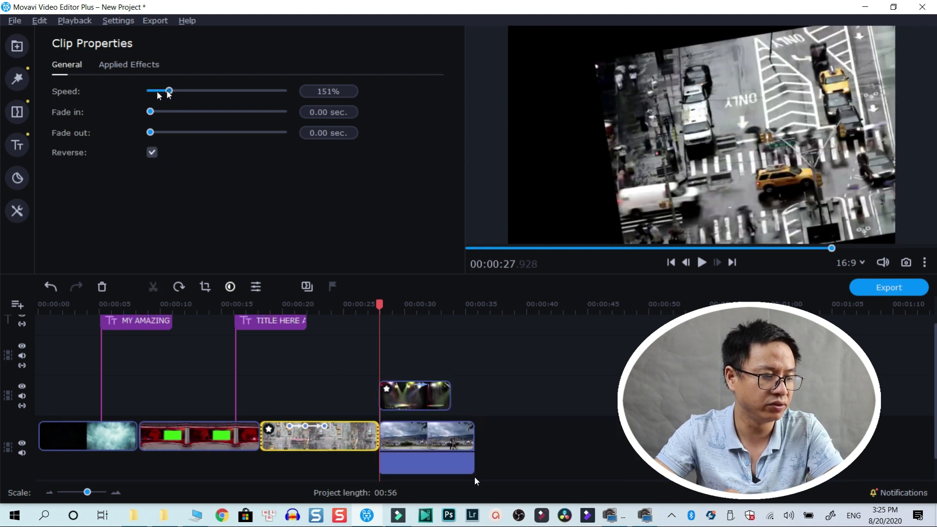
pyautogui.moveTo(169, 91); pyautogui.dragTo(156, 92)
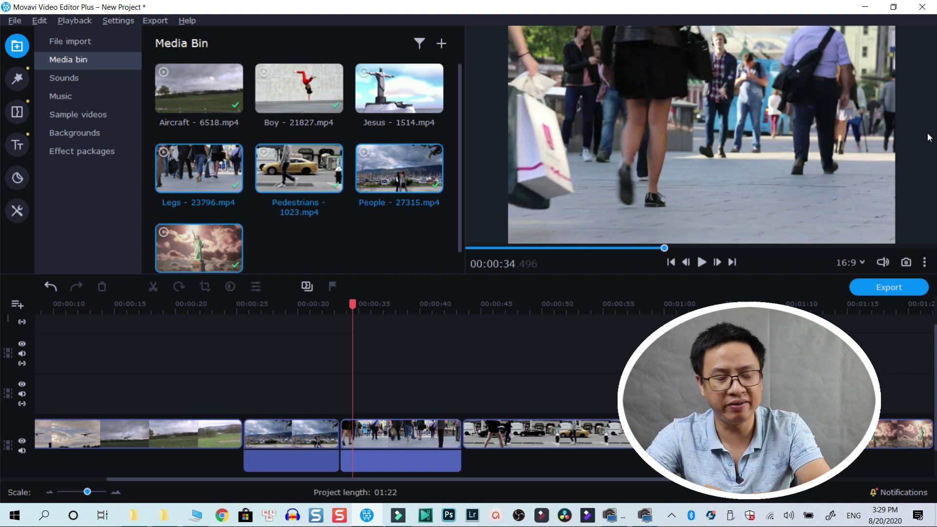
# Enable Intel hardware acceleration in Preferences and check the Optimize HD clips help
pyautogui.click(126, 24)
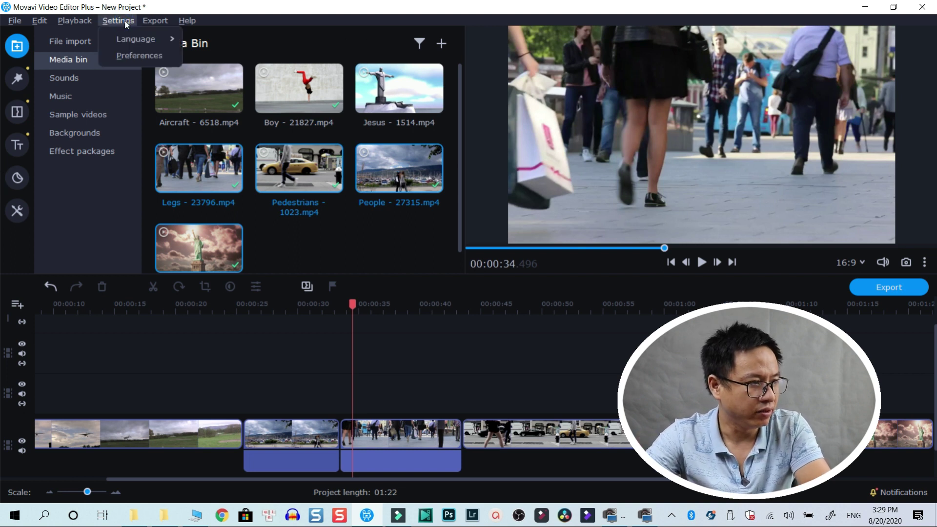
pyautogui.click(137, 55)
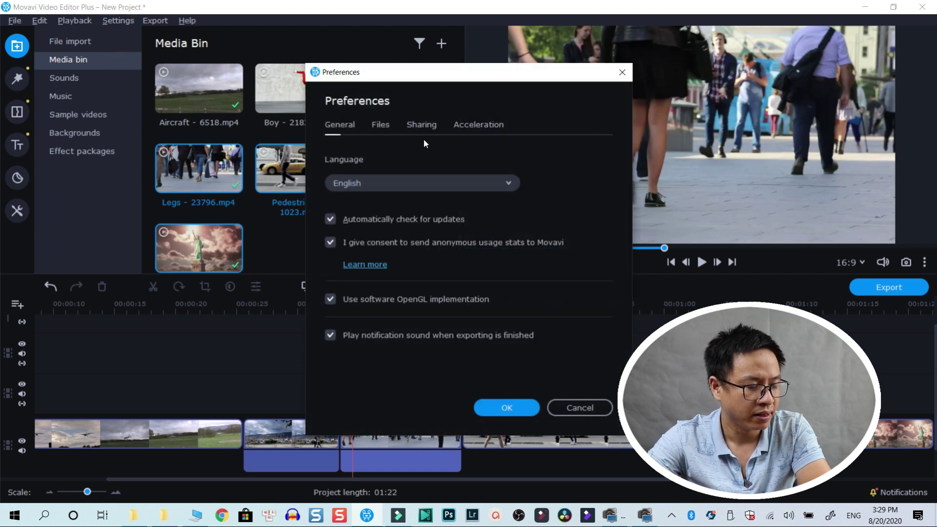
pyautogui.click(471, 122)
pyautogui.click(330, 161)
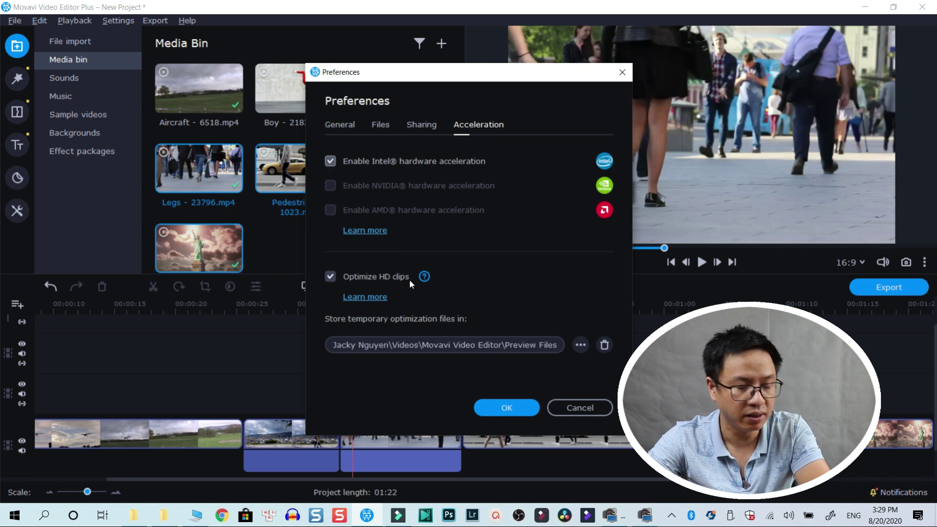
pyautogui.moveTo(427, 280)
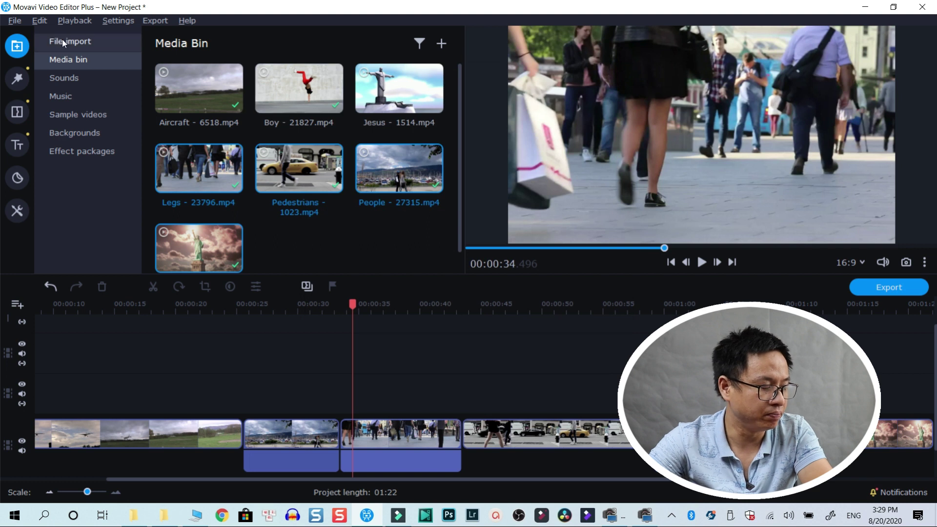
# Import the five Videos clips, Coffee through Edited Video, and delete every clip from the timeline
pyautogui.click(62, 40)
pyautogui.click(295, 129)
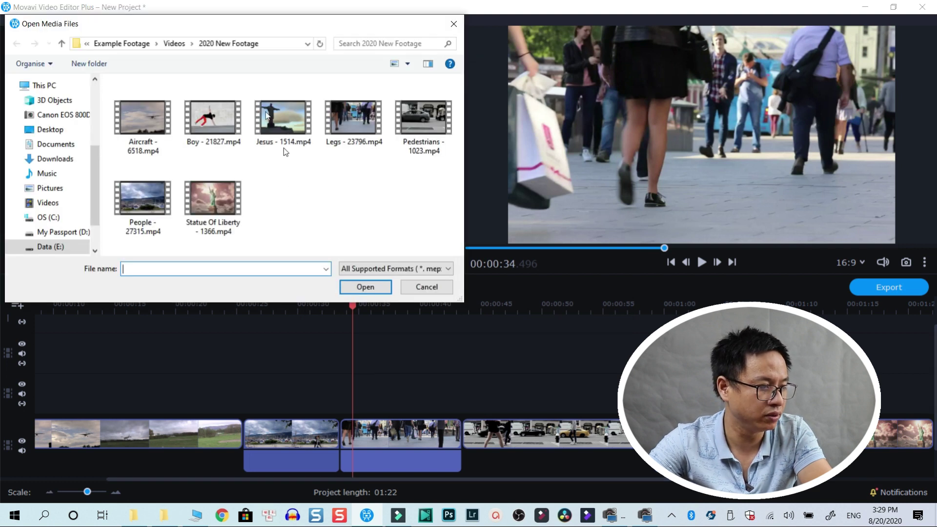
pyautogui.click(174, 43)
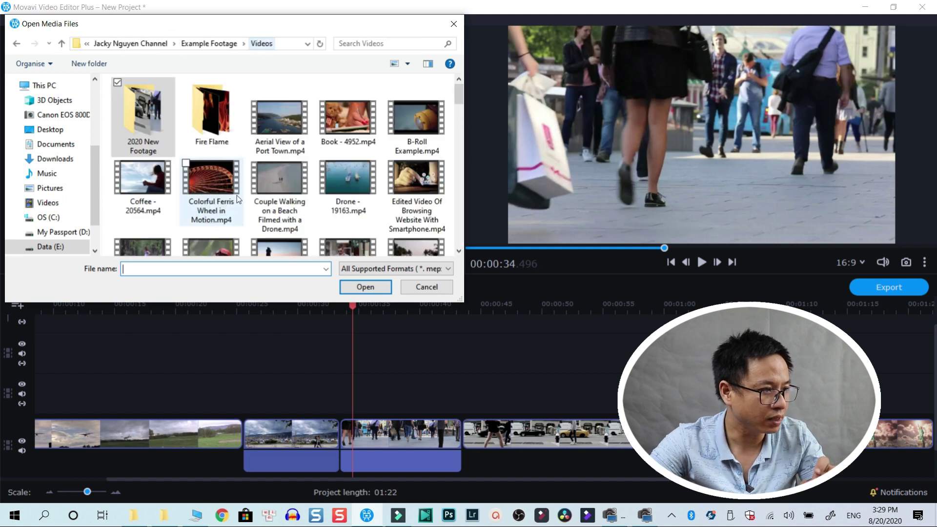
pyautogui.click(349, 172)
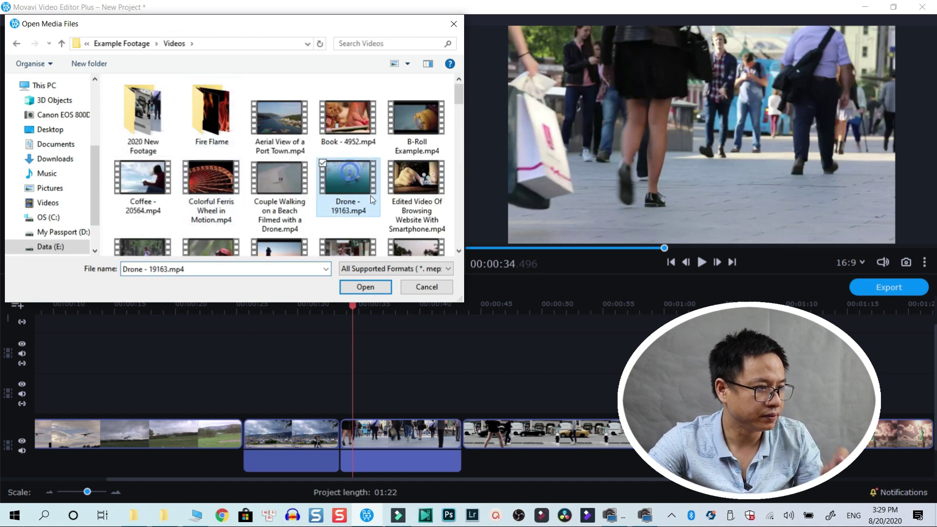
pyautogui.click(442, 204)
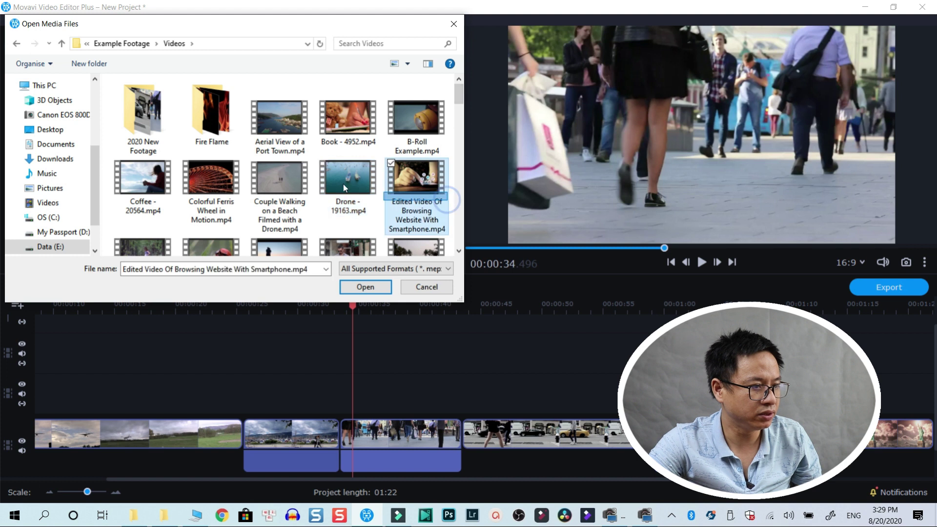
pyautogui.keyDown('shift'); pyautogui.click(142, 181); pyautogui.keyUp('shift')
pyautogui.click(367, 287)
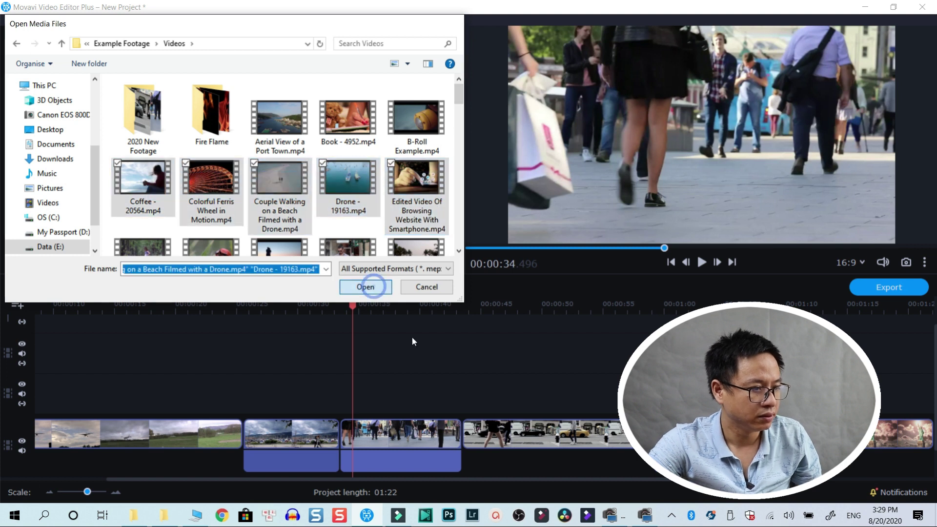
pyautogui.click(310, 437)
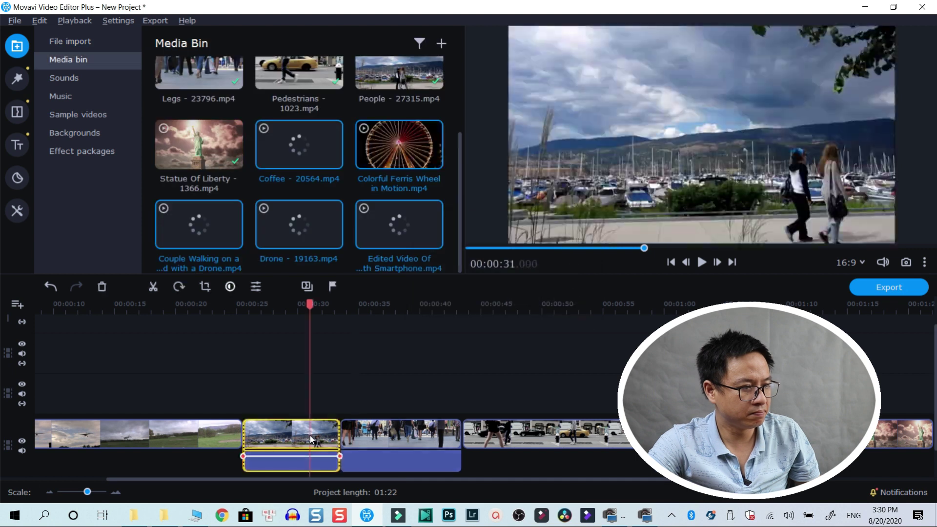
pyautogui.press('Delete')
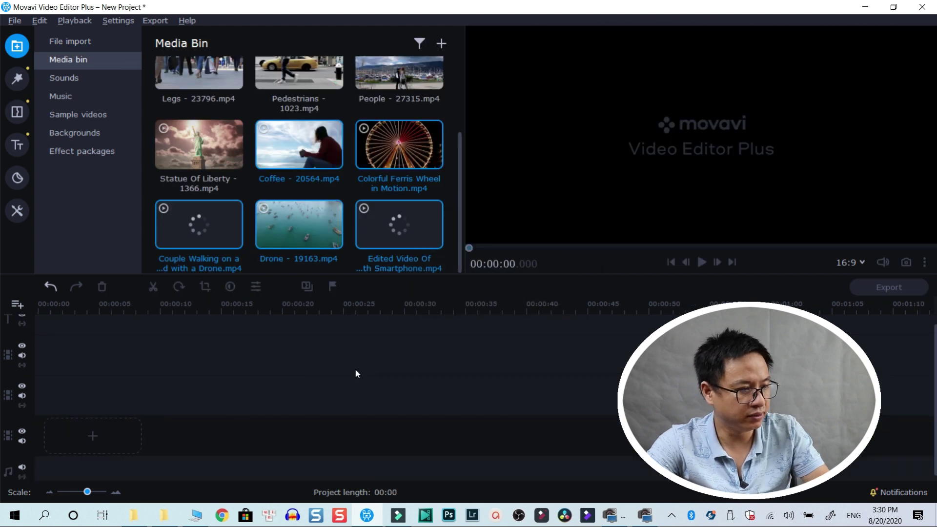
# Drag the imported HD clips onto the timeline starting with Coffee, then jump to the Ferris wheel clip
pyautogui.moveTo(329, 253); pyautogui.dragTo(118, 392)
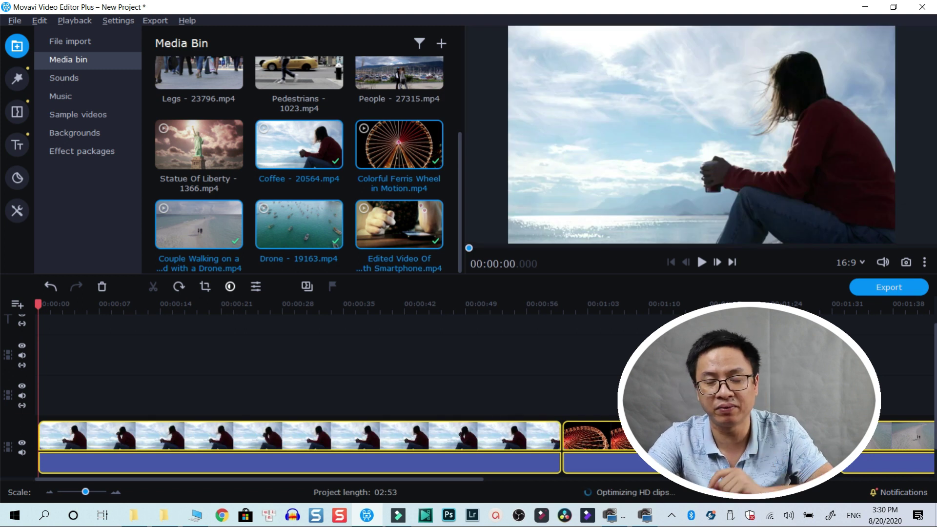
pyautogui.click(673, 306)
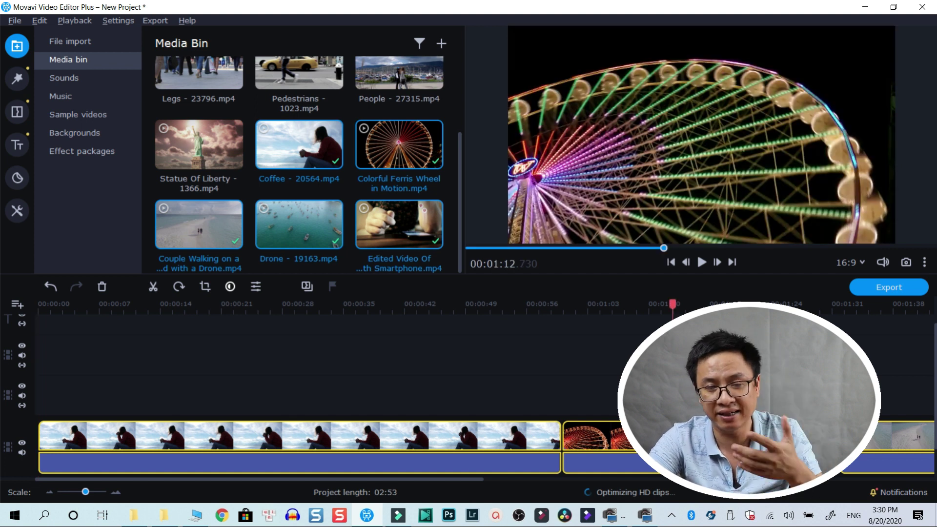
# Place the first VID recording from Filmora9's project media on track 2
pyautogui.click(399, 522)
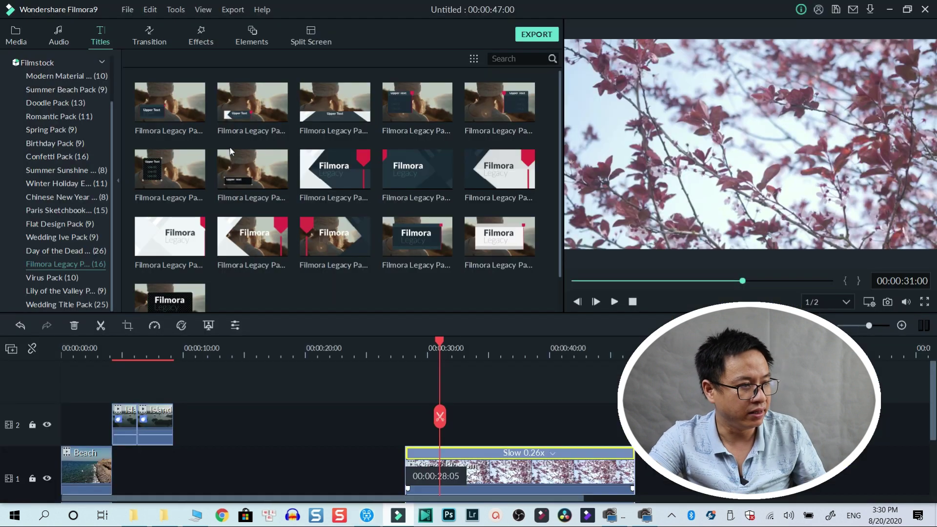
pyautogui.click(16, 36)
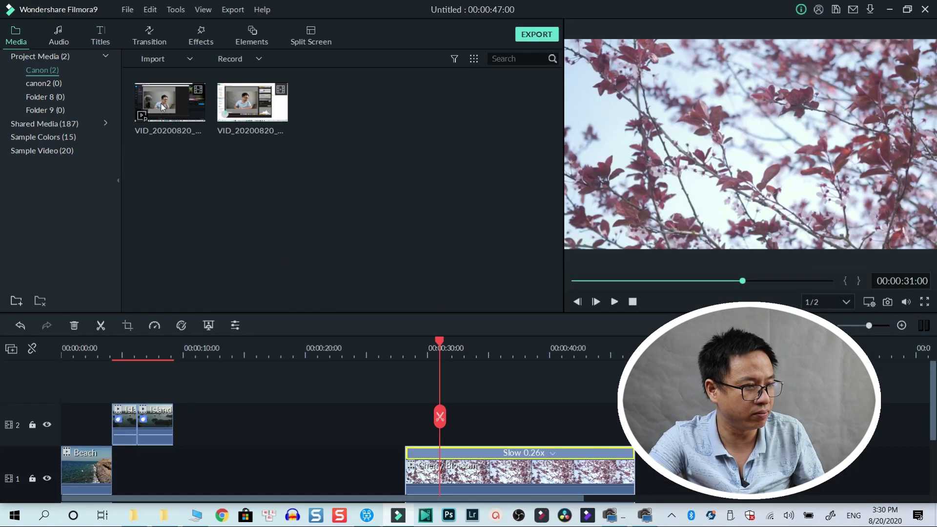
pyautogui.moveTo(176, 110); pyautogui.dragTo(256, 449)
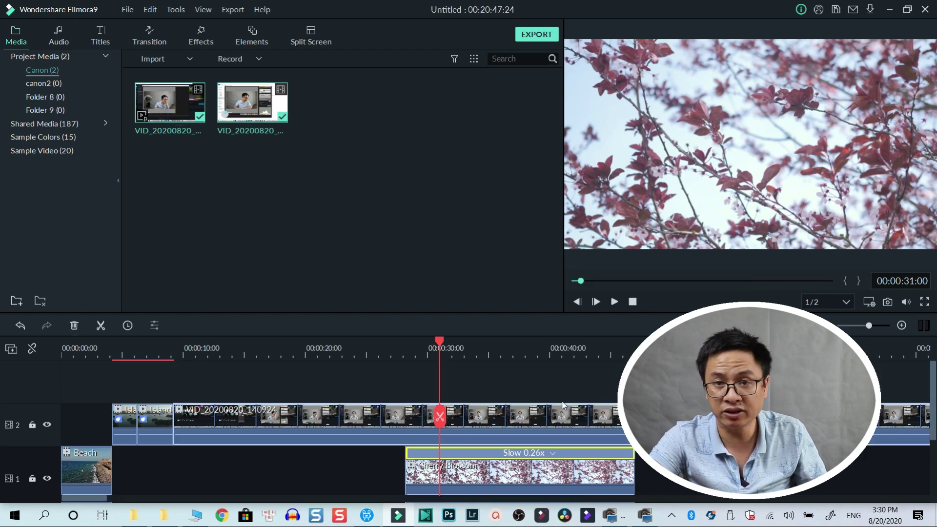